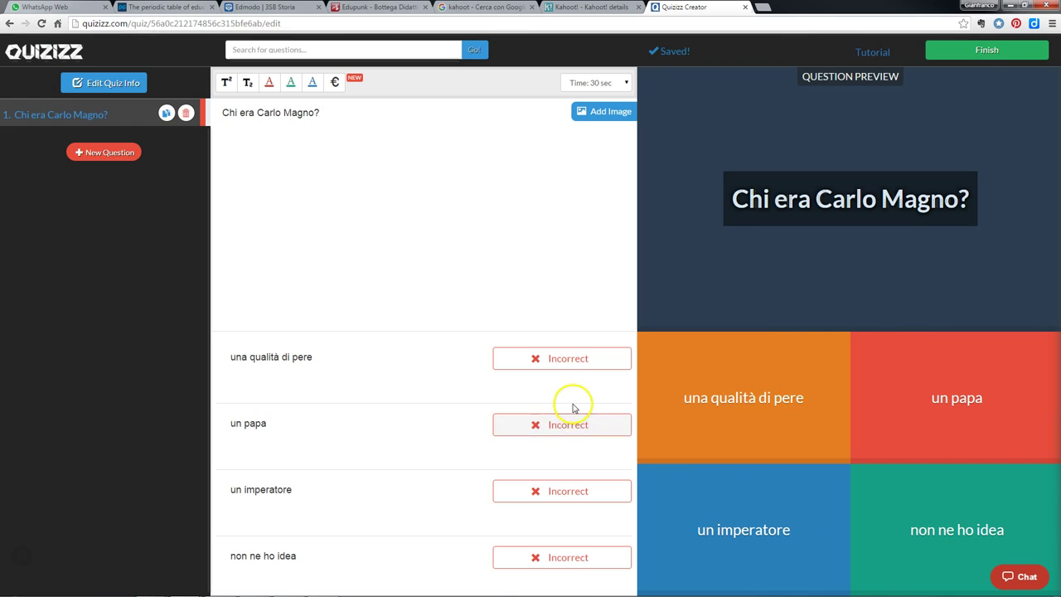
Step: Mark "un imperatore" as the correct answer and open the image upload for the question
click(547, 498)
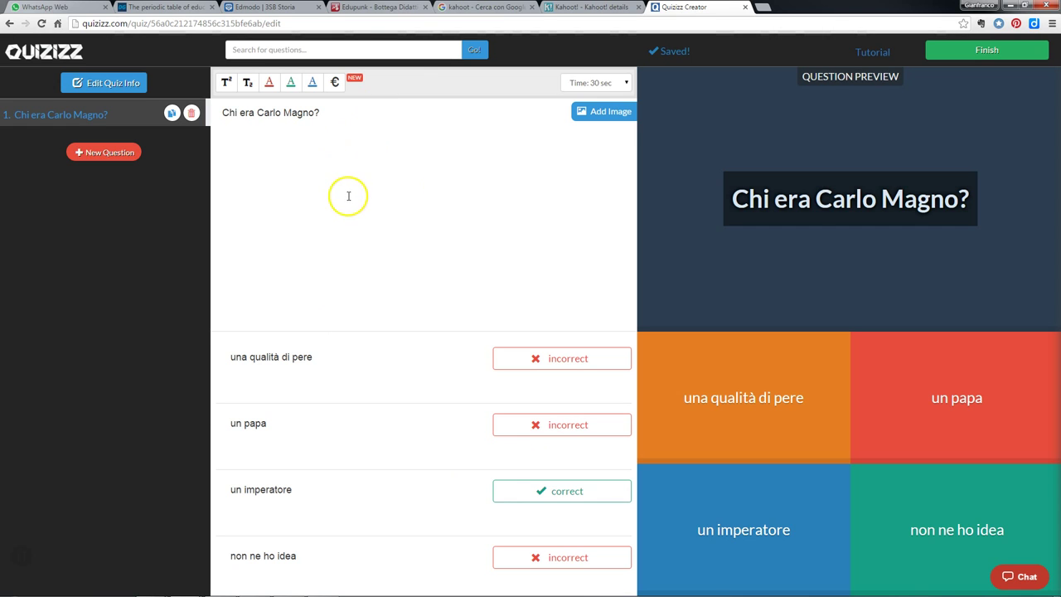
click(594, 118)
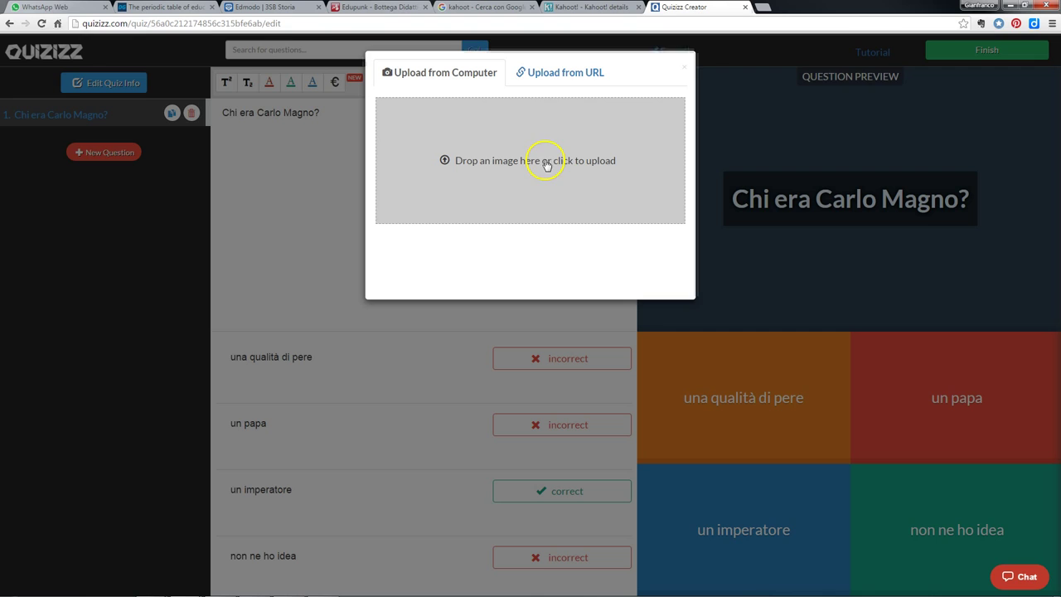
Step: Search Google Images for "carlo magno" in a new tab and open the crowned portrait from historicaleye.it on its own page
click(762, 7)
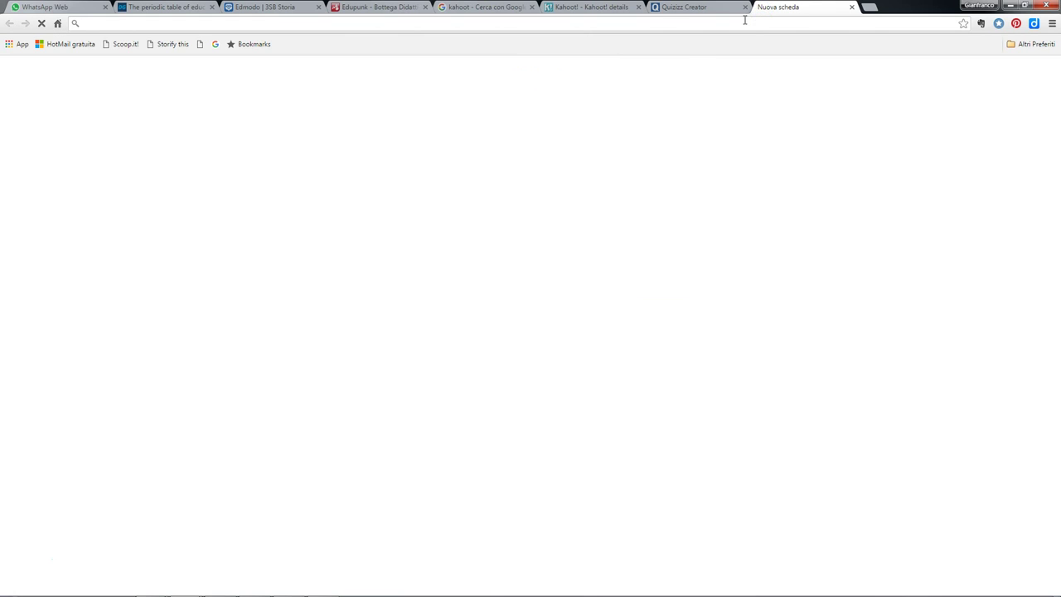
click(447, 239)
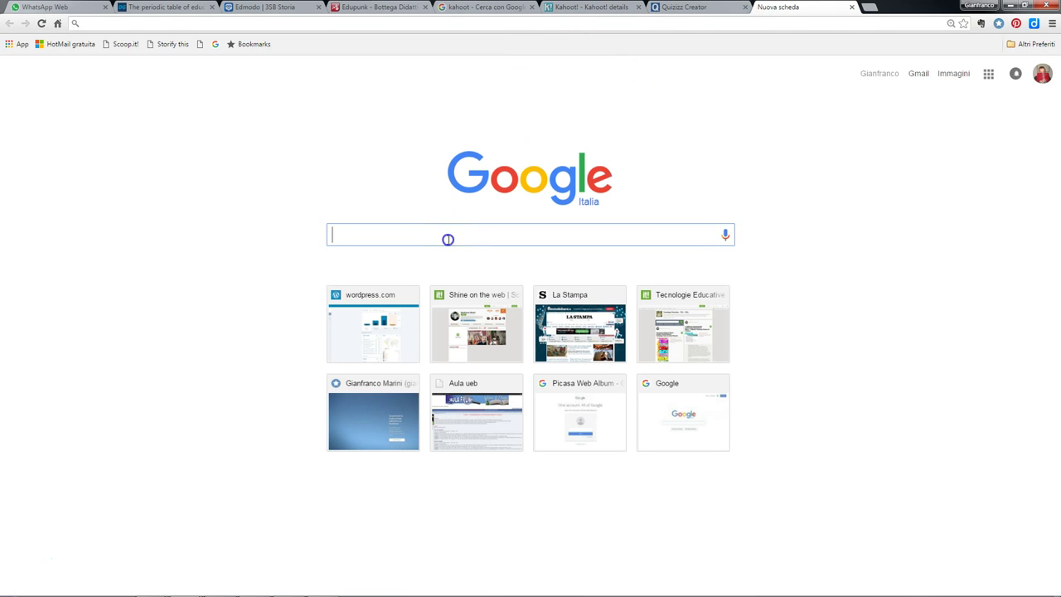
text(carlo magno)
key(Return)
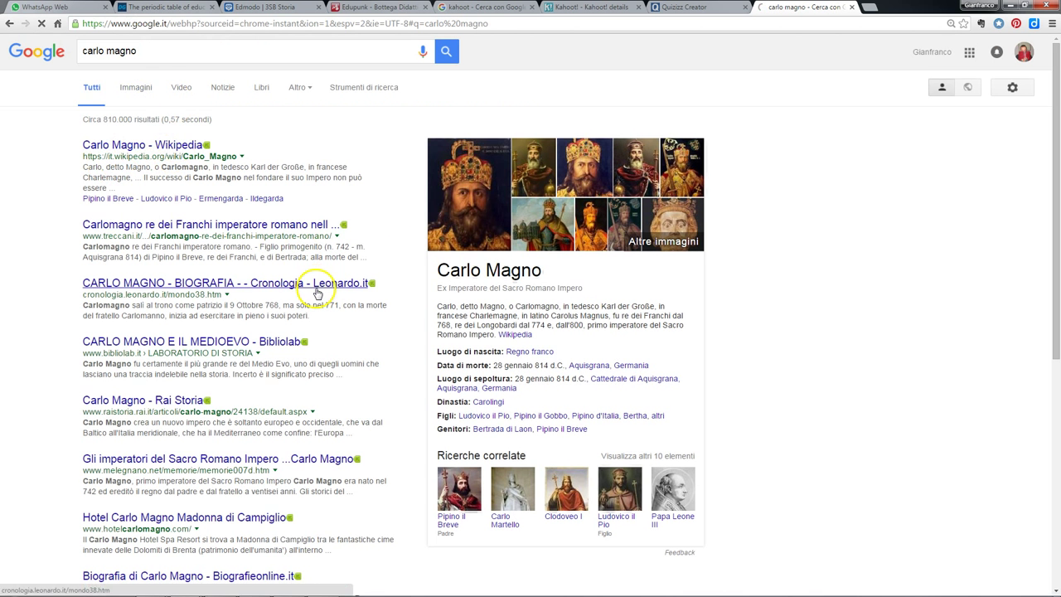
click(135, 87)
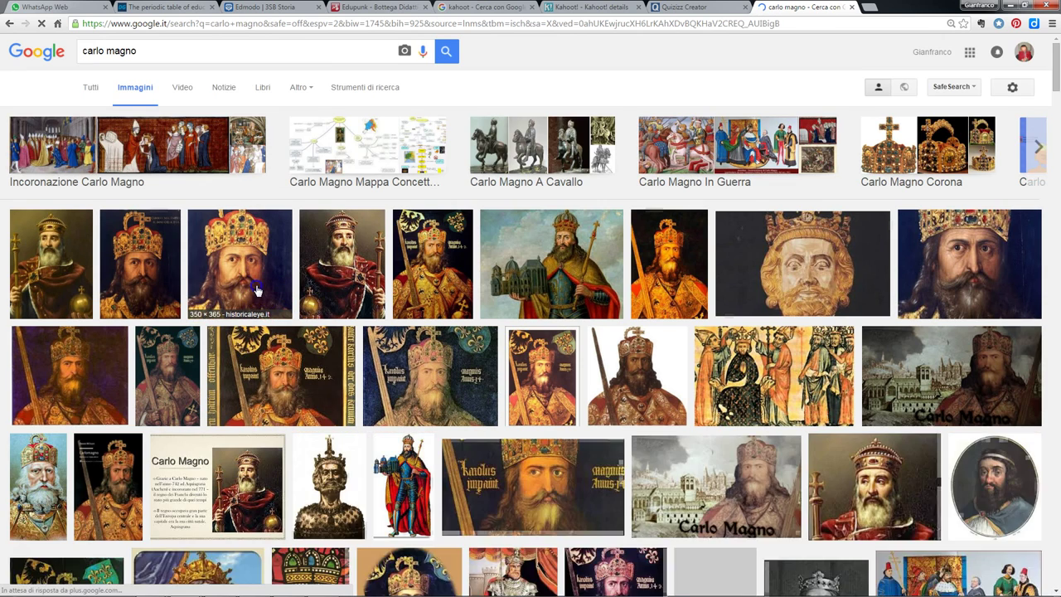
click(257, 290)
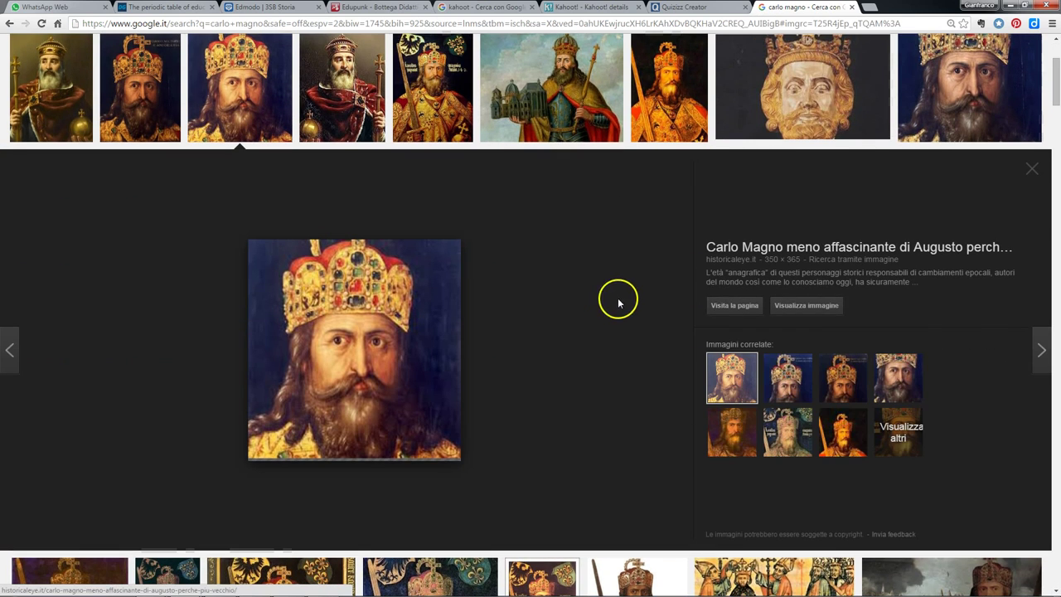
click(816, 309)
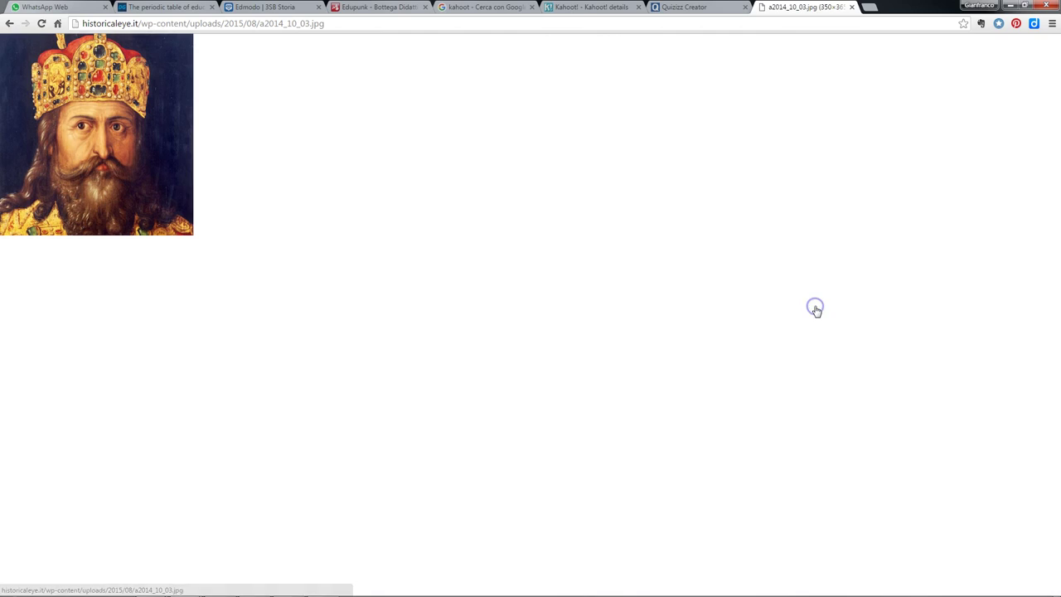
Step: Save the Carlo Magno portrait to the Desktop as the JPEG image a2014_10_03.jpg
right_click(166, 96)
click(181, 109)
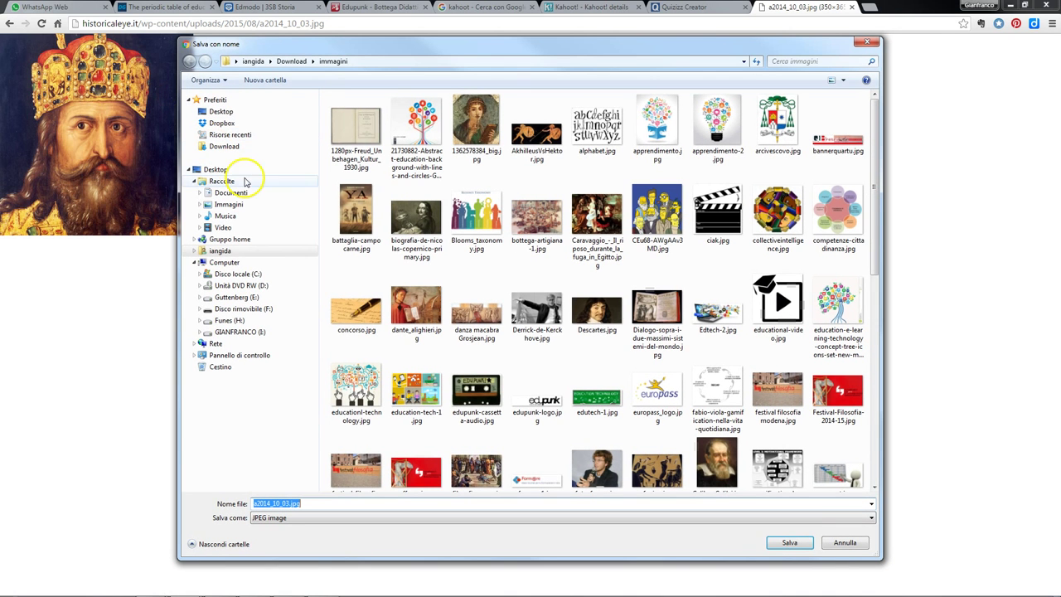
click(222, 112)
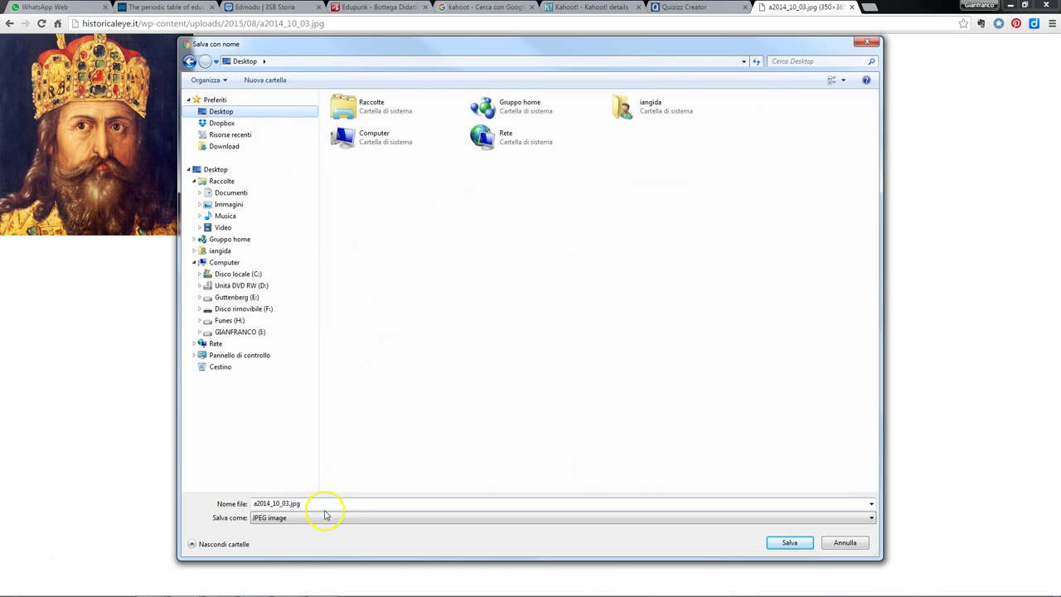
click(789, 543)
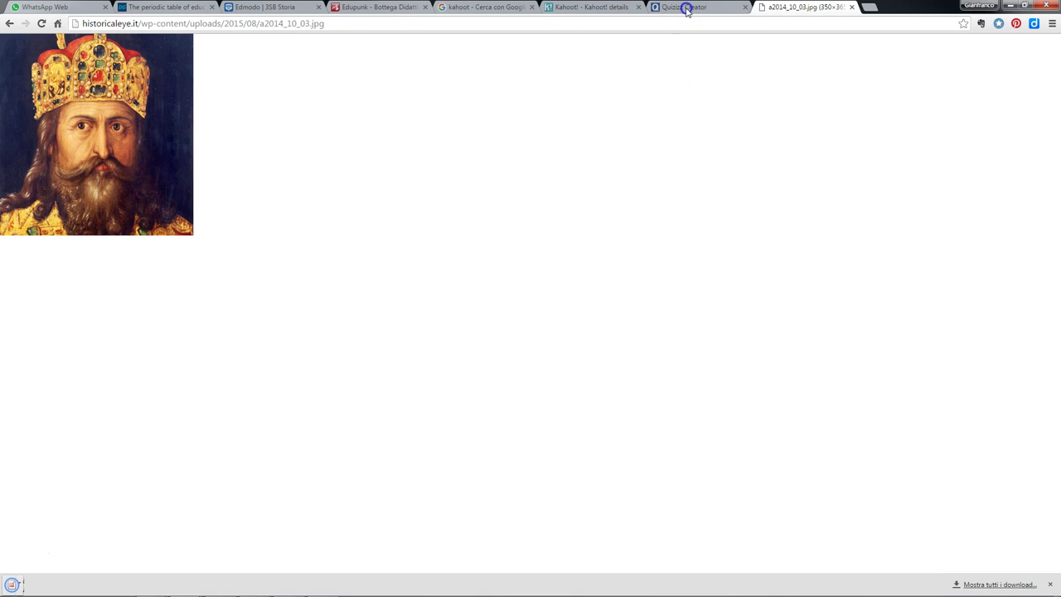
Step: Return to the Quizizz quiz and upload a2014_10_03.jpg from the Desktop as the question's image
click(696, 8)
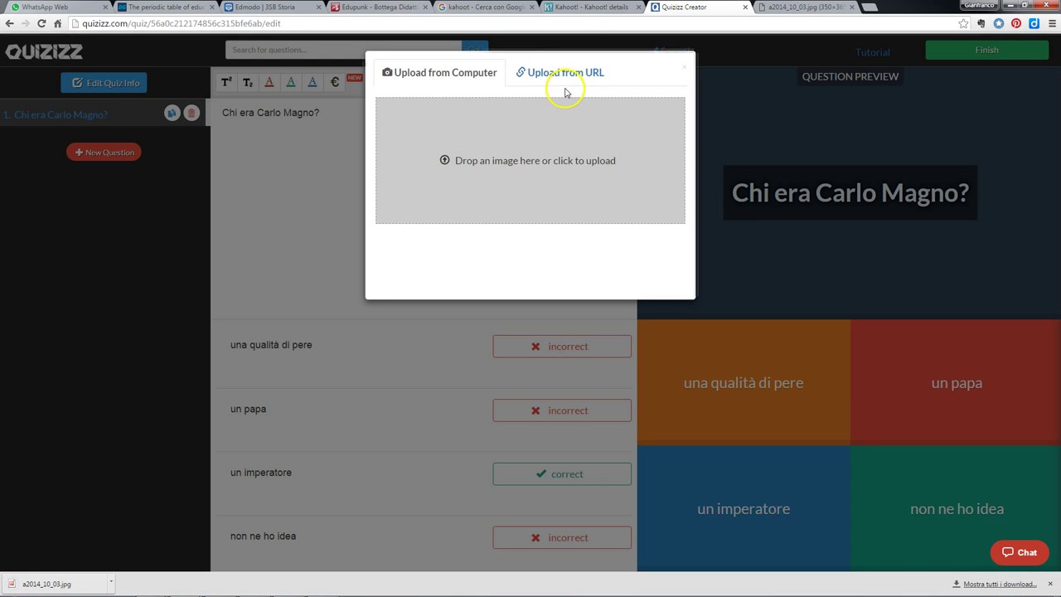
click(675, 221)
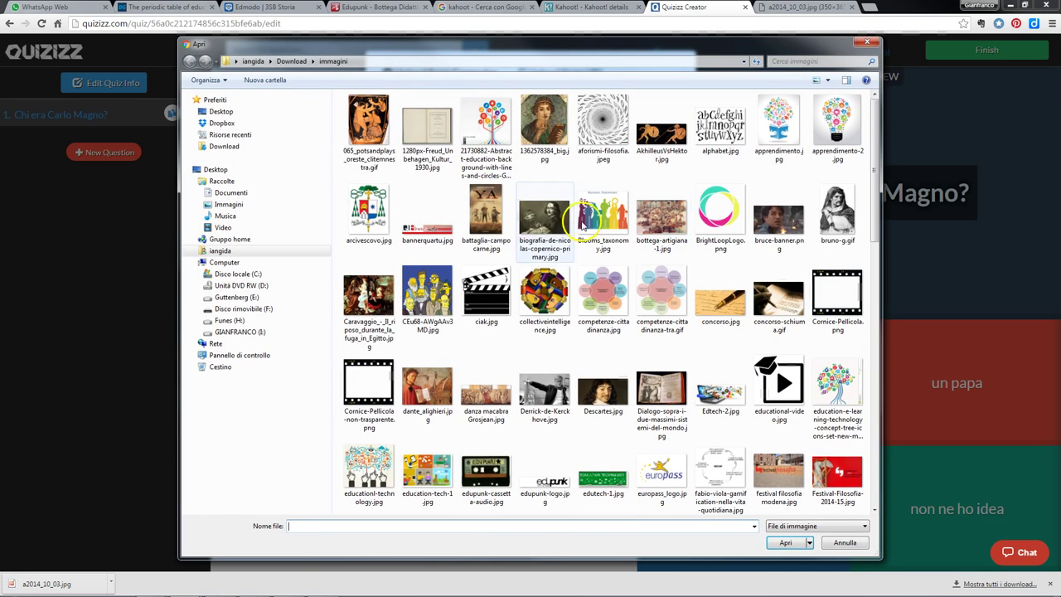
click(209, 114)
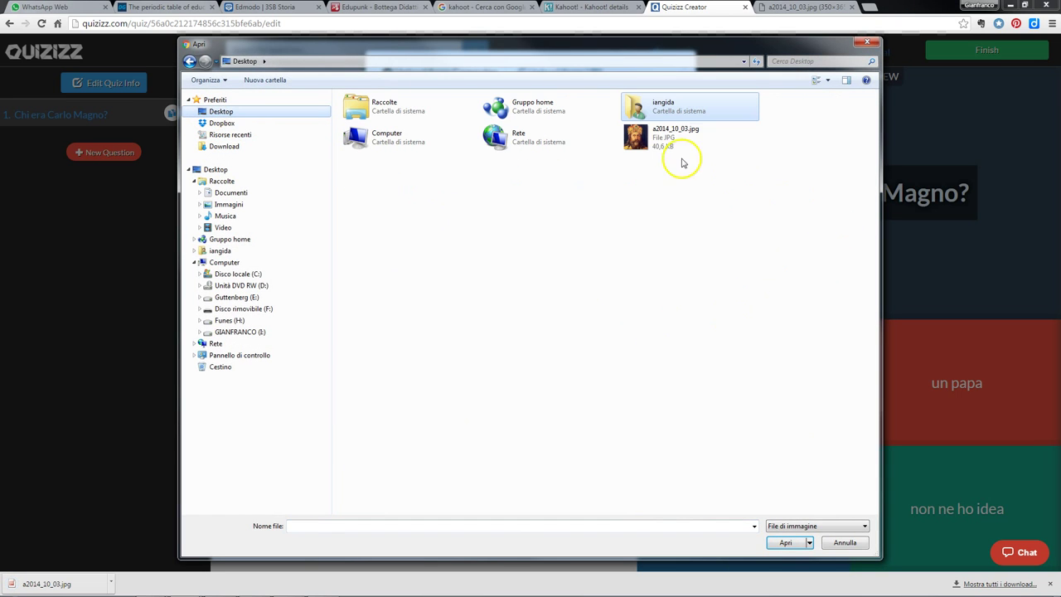
double_click(643, 141)
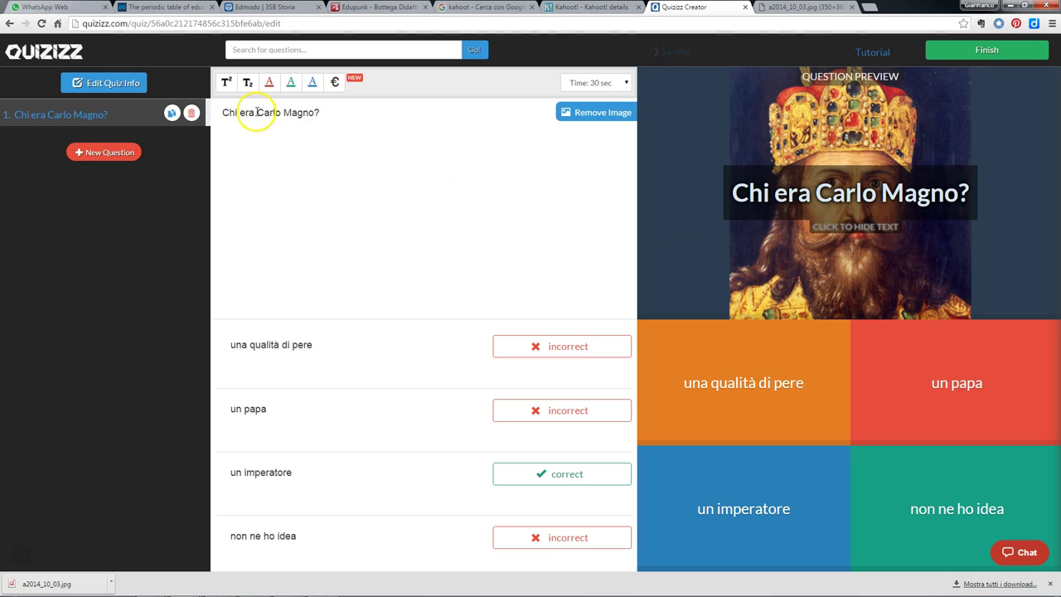
Step: Try red and green on the words "Carlo Magno" in the question text, and settle on blue
drag(257, 112, 311, 113)
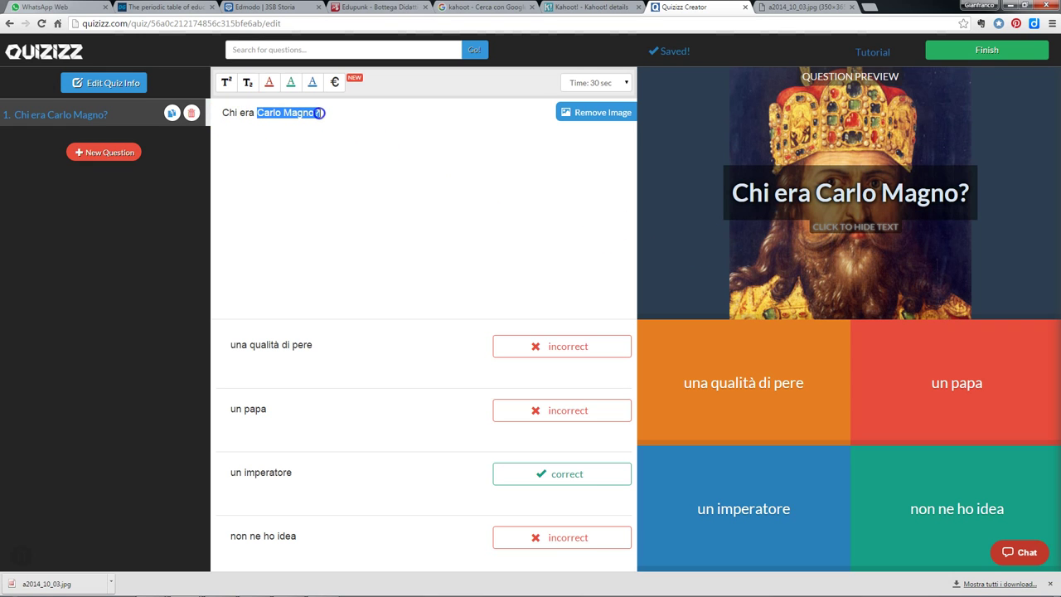
click(270, 86)
click(290, 86)
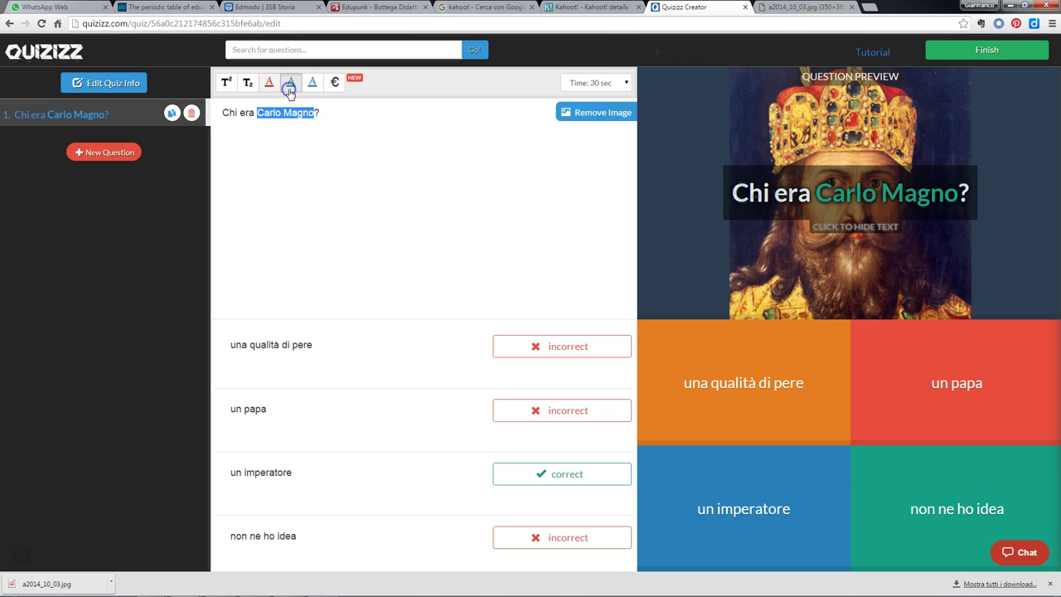
Step: Browse the mathematical symbols available for insertion into the question, and close the symbol list
click(335, 83)
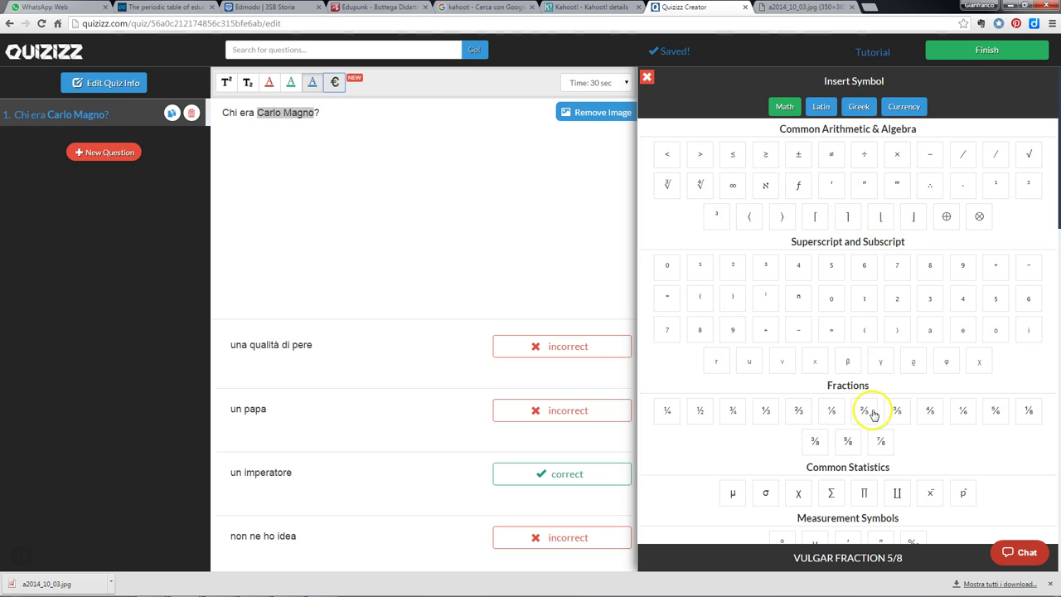
scroll(947, 408, down, 6)
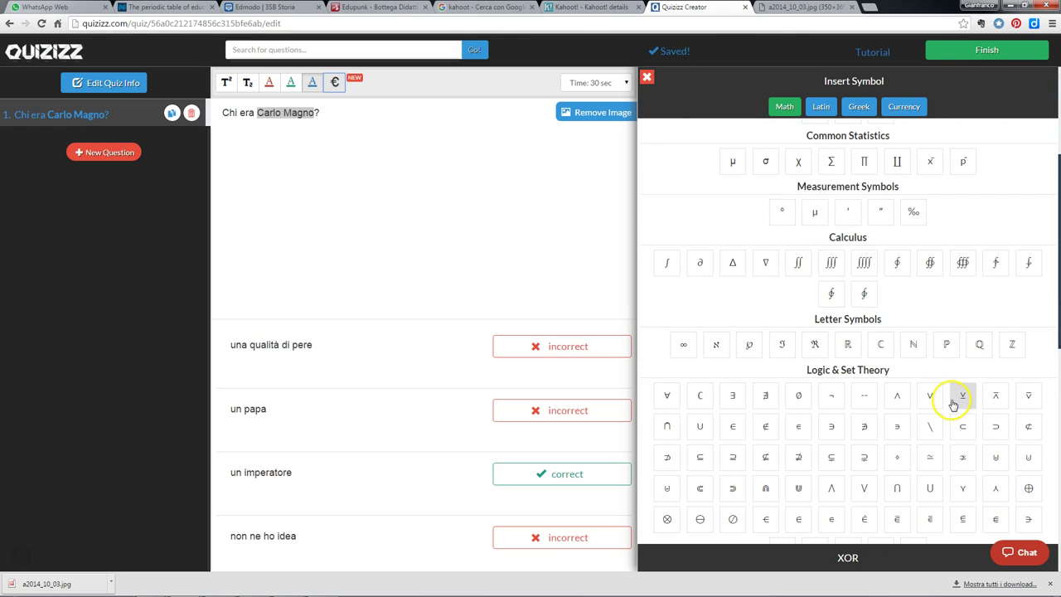
scroll(952, 404, down, 5)
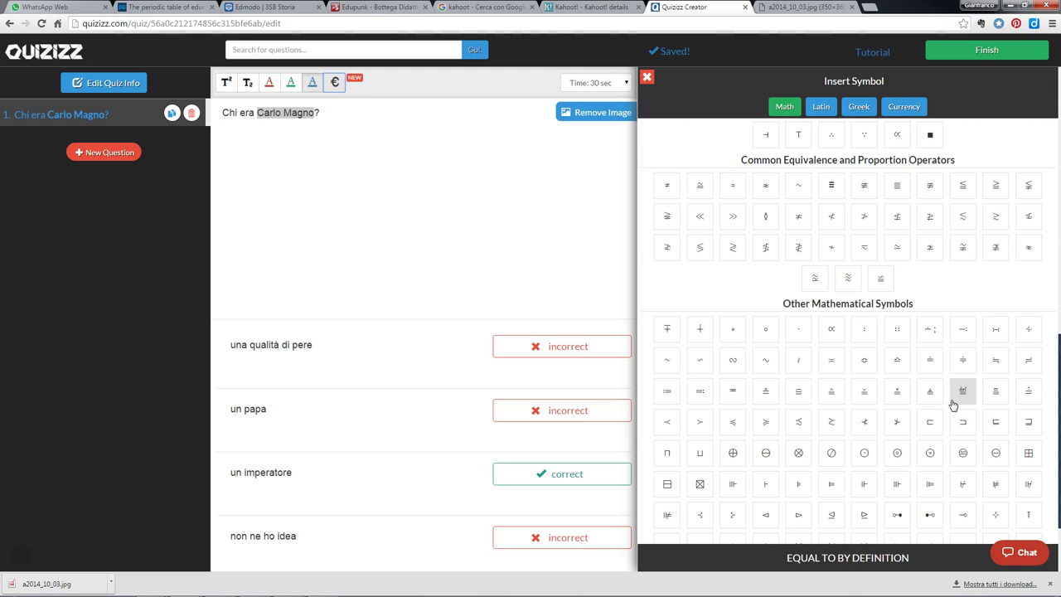
click(555, 244)
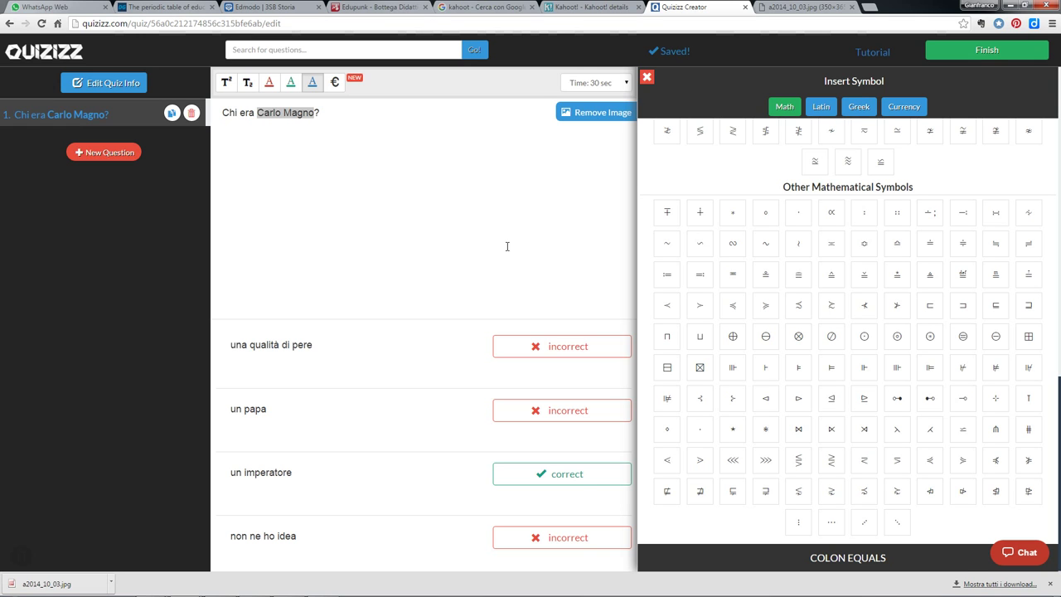
click(505, 246)
click(646, 78)
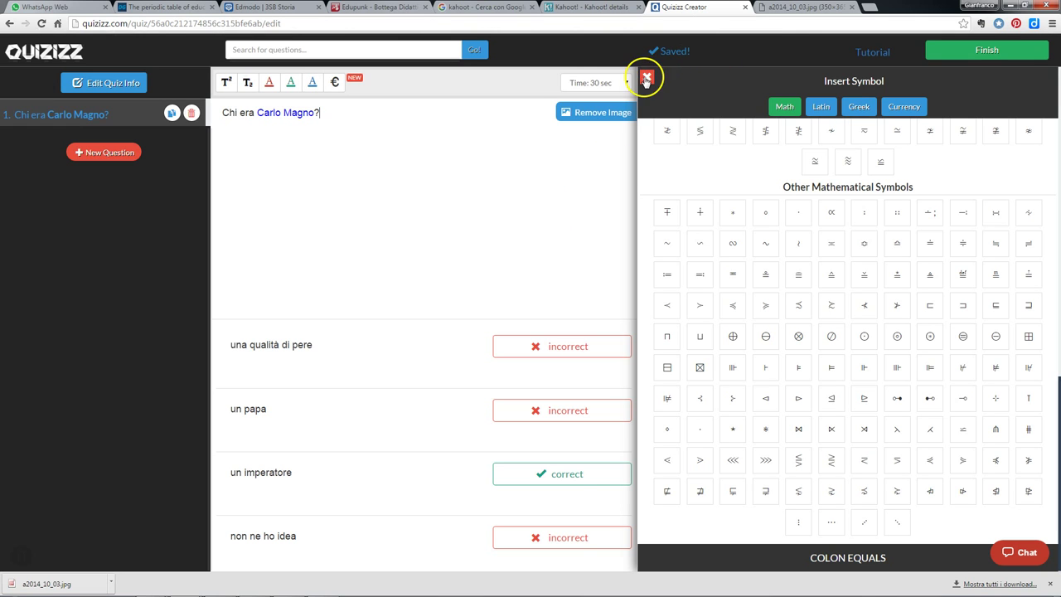
Step: Add a second question with the text "Quale capitale ebbe l'Italia prima di Roma?"
click(110, 152)
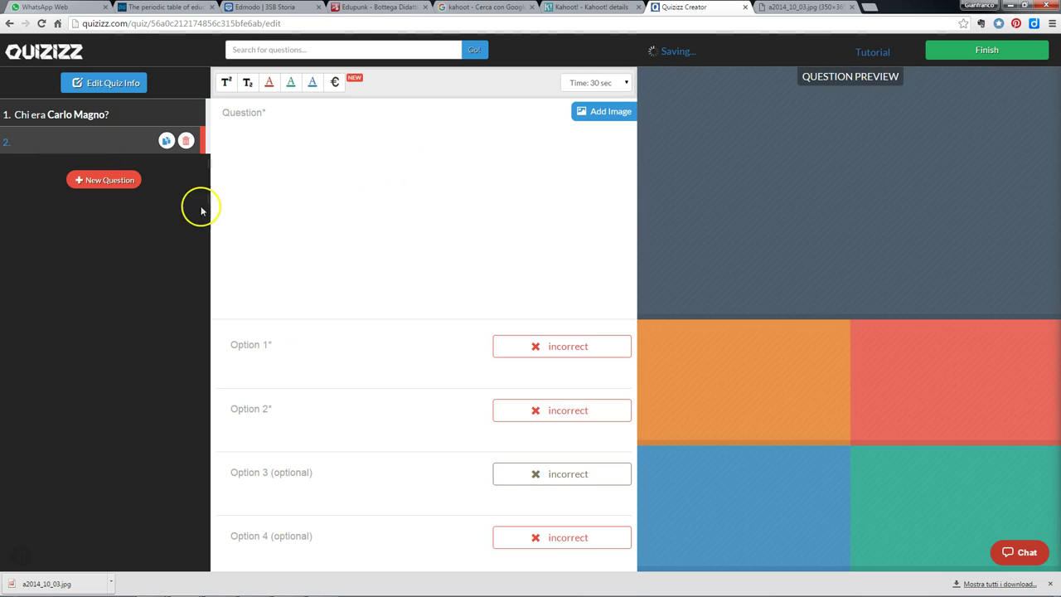
click(267, 117)
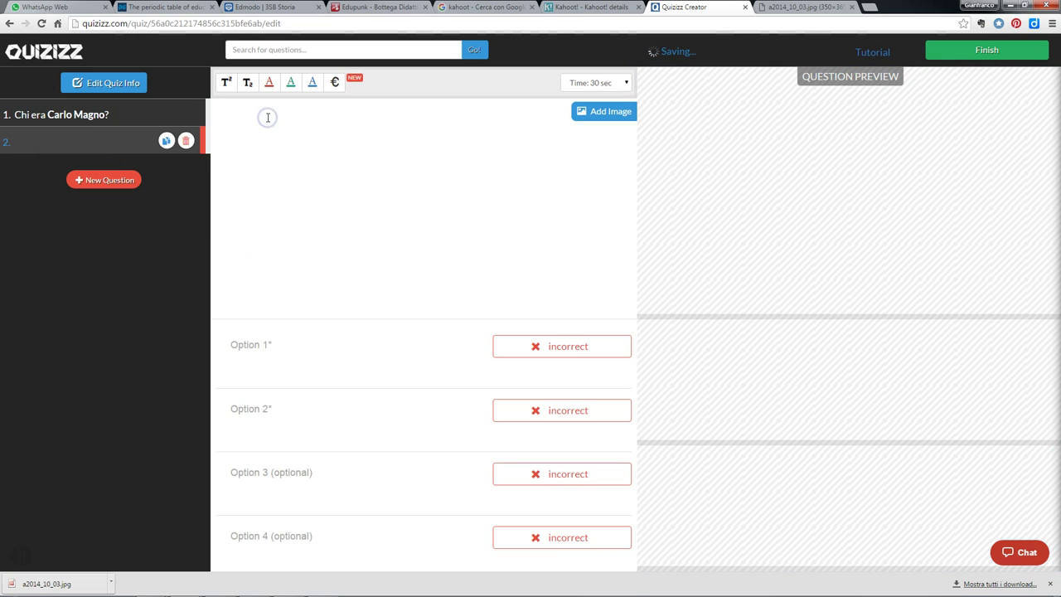
text(Quale )
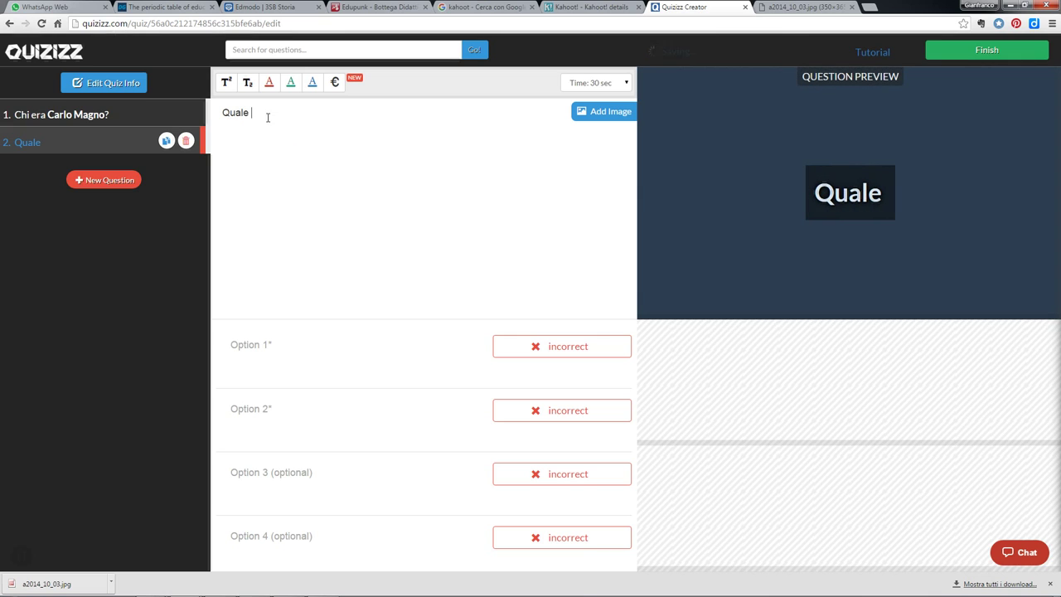
text(capitale)
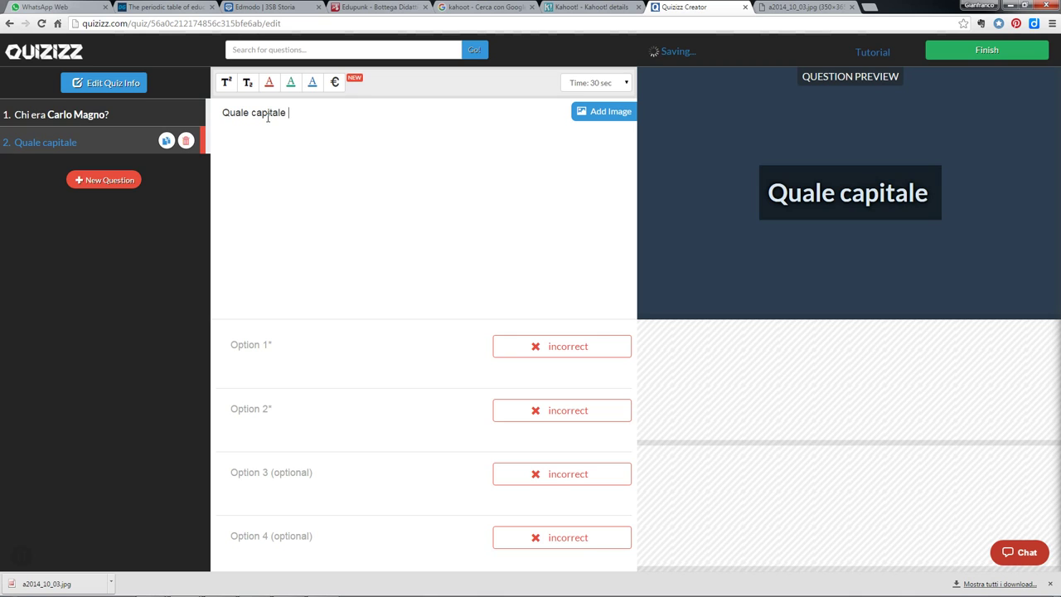
text( ebbe l)
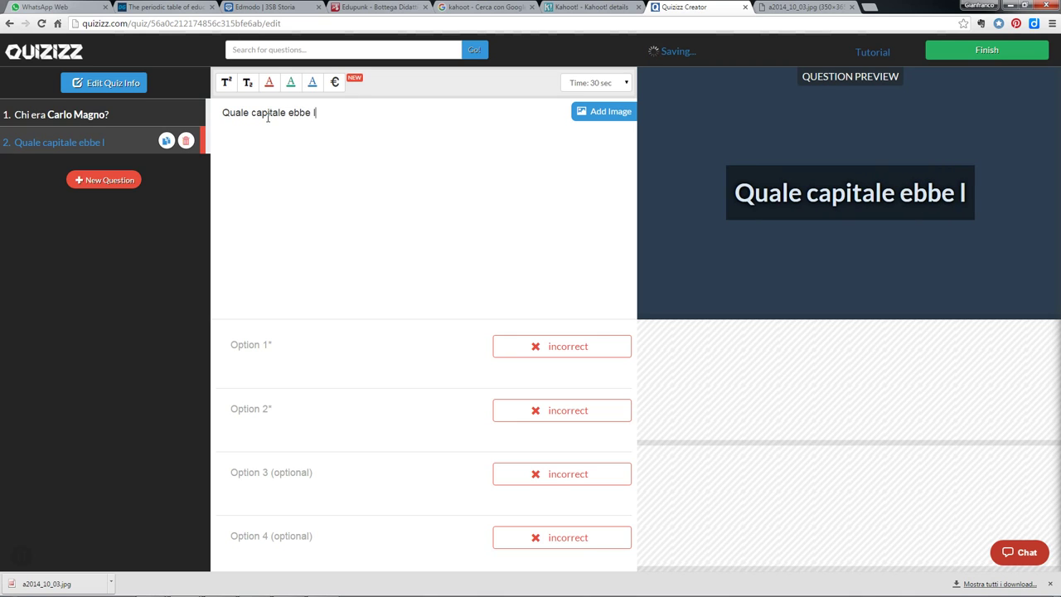
text('Italia prima )
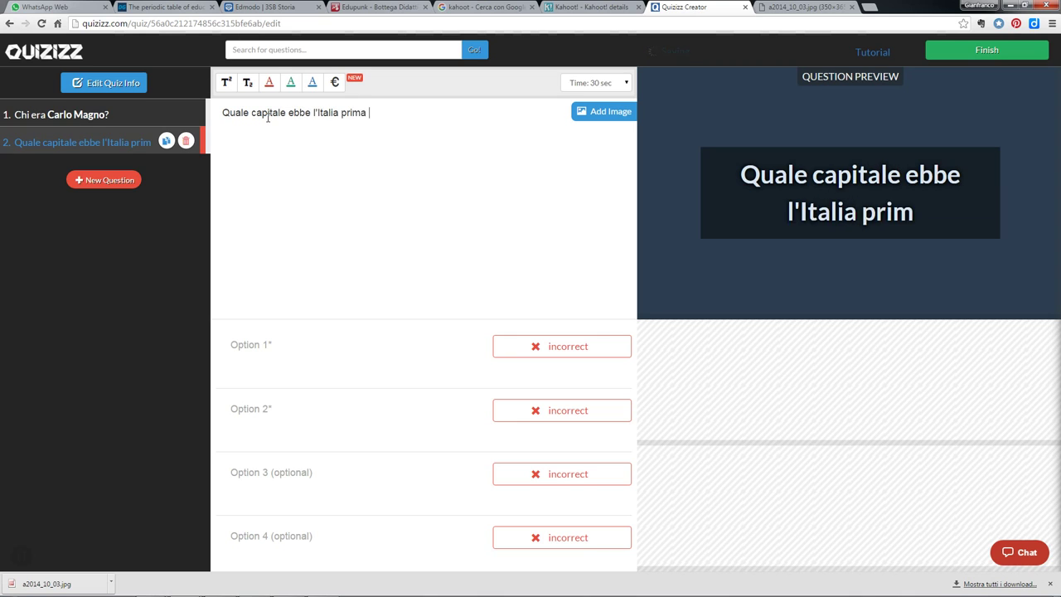
text(di Roma)
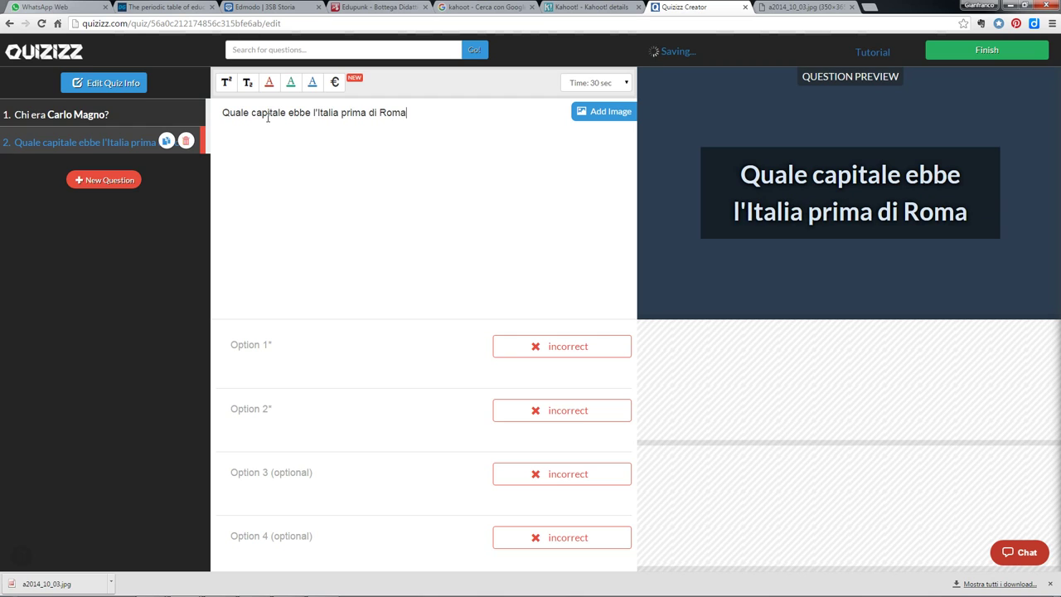
text(?)
click(111, 360)
Step: Fill in the first two answer options of the capital question with "Cagliari" and "Torino"
click(267, 348)
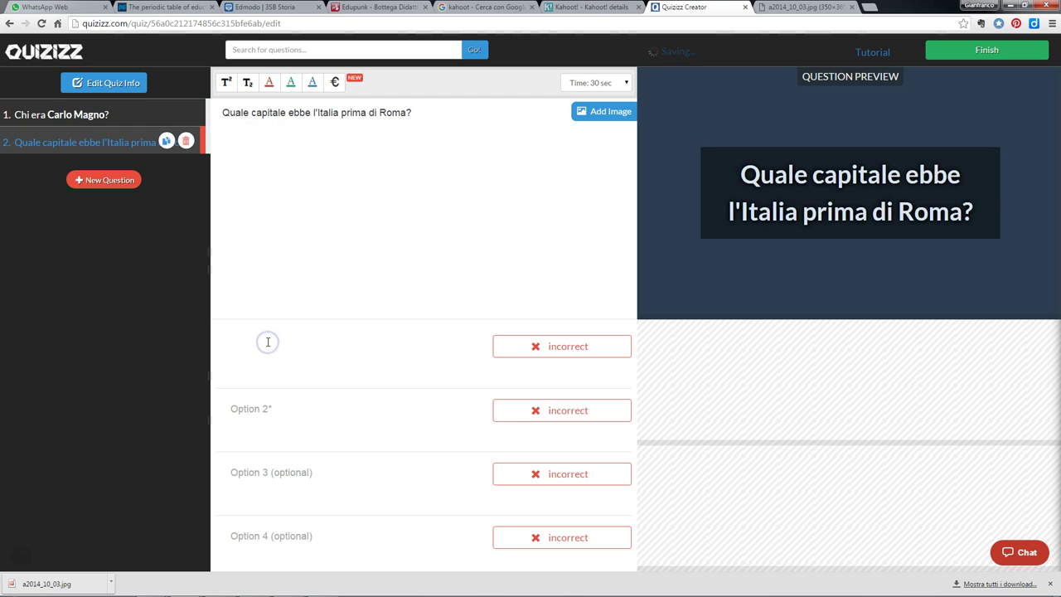
text(Cagliari)
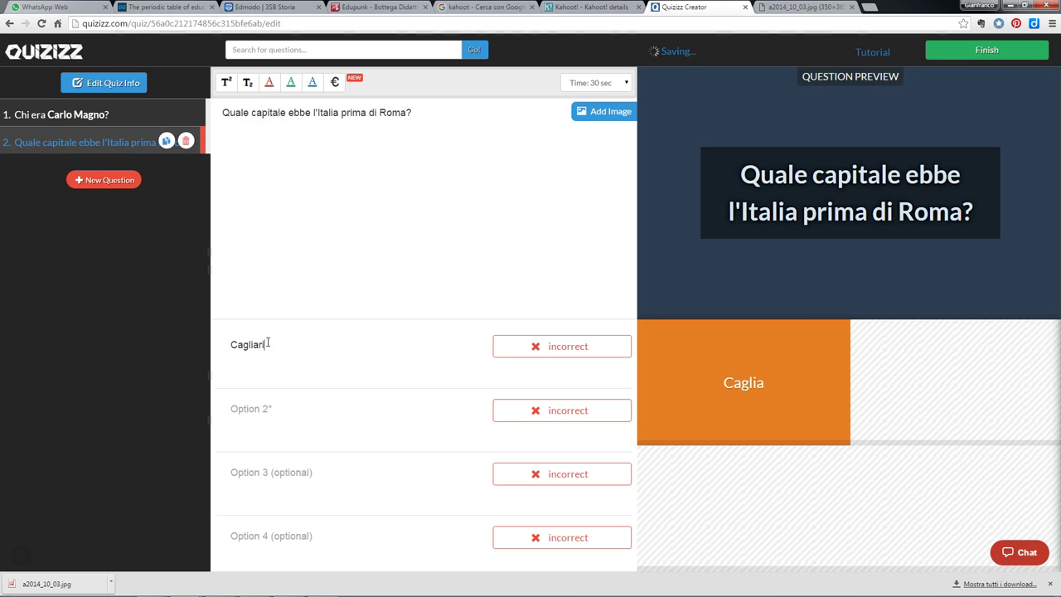
click(287, 420)
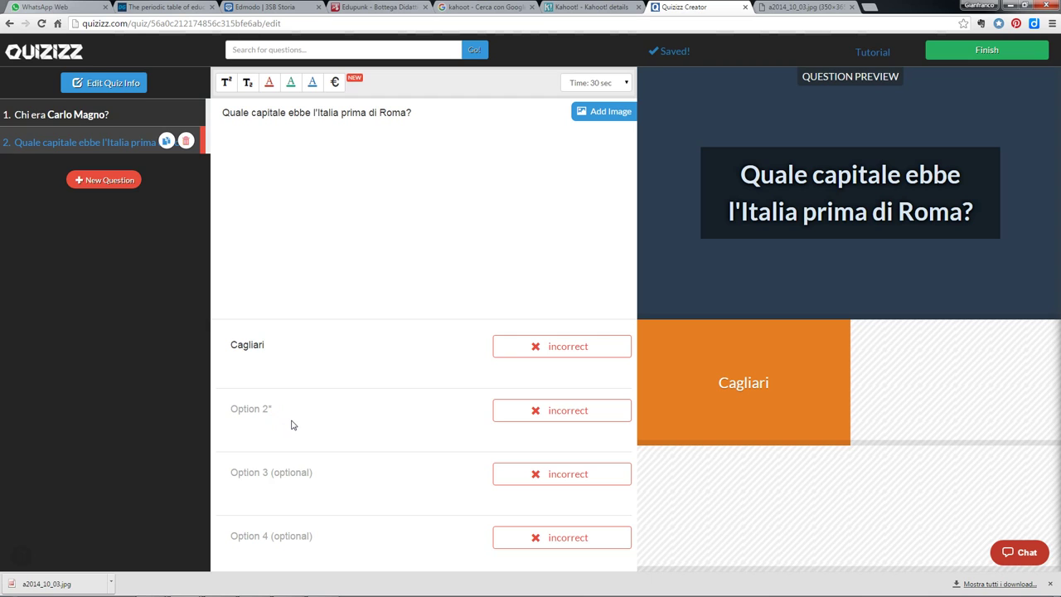
click(257, 403)
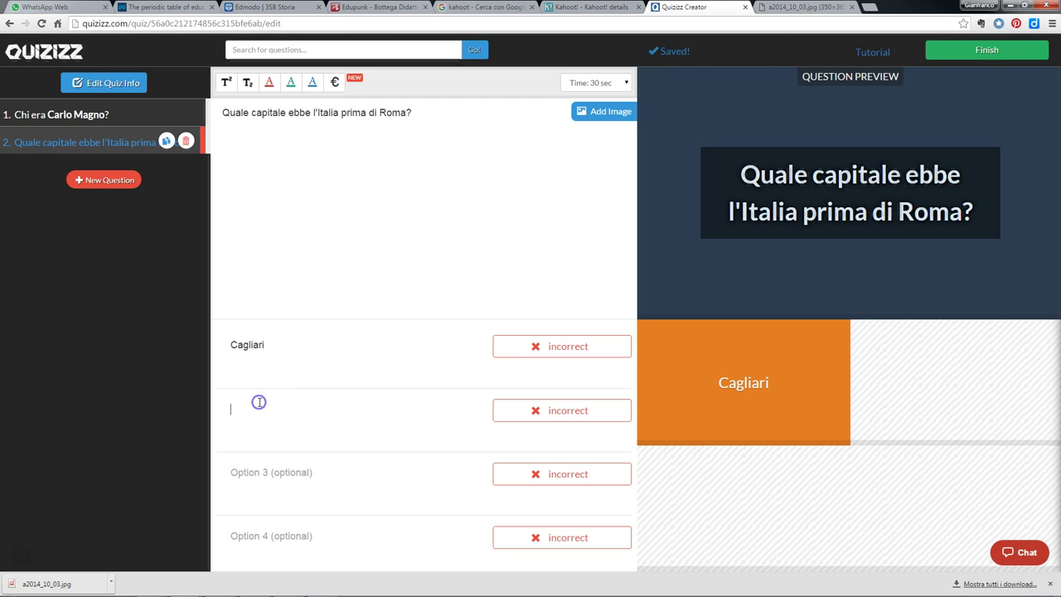
text(Torino)
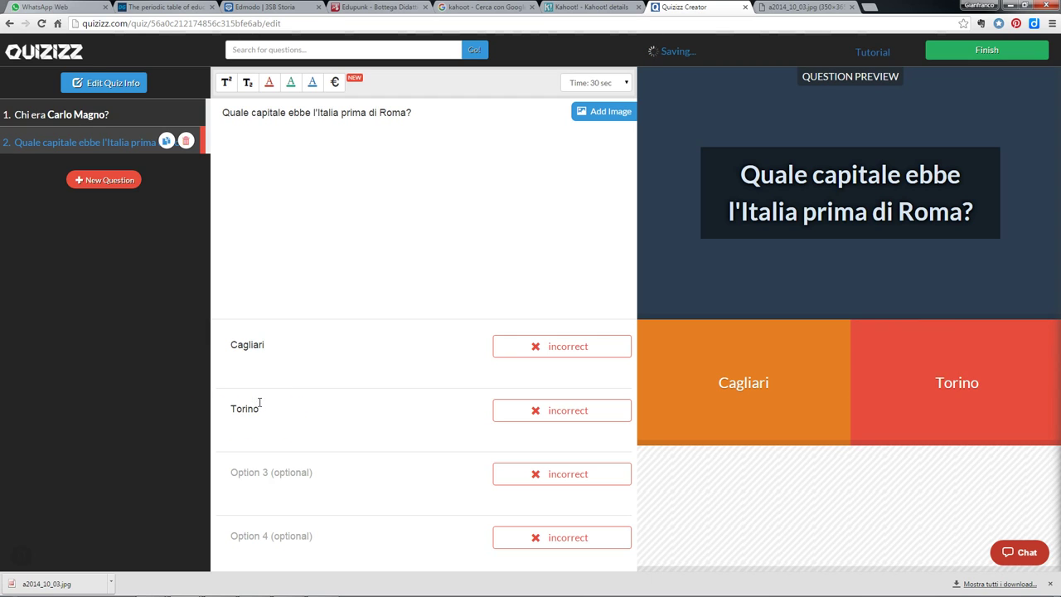
Step: Fill in the third and fourth answer options with "Firenze" and "Napoli", and mark Firenze as the correct answer
click(277, 479)
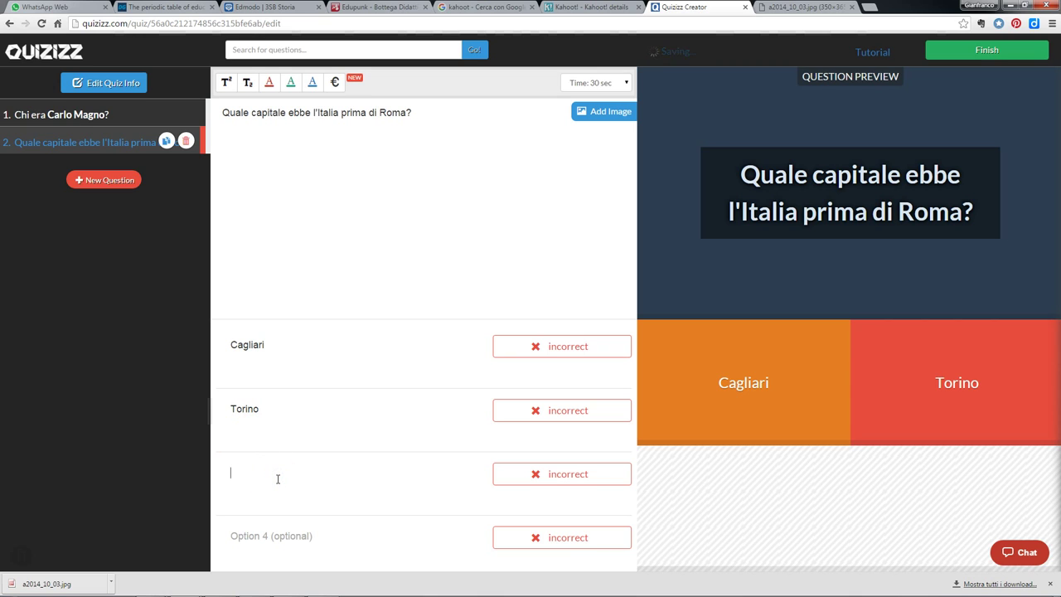
text(Firenze)
click(276, 539)
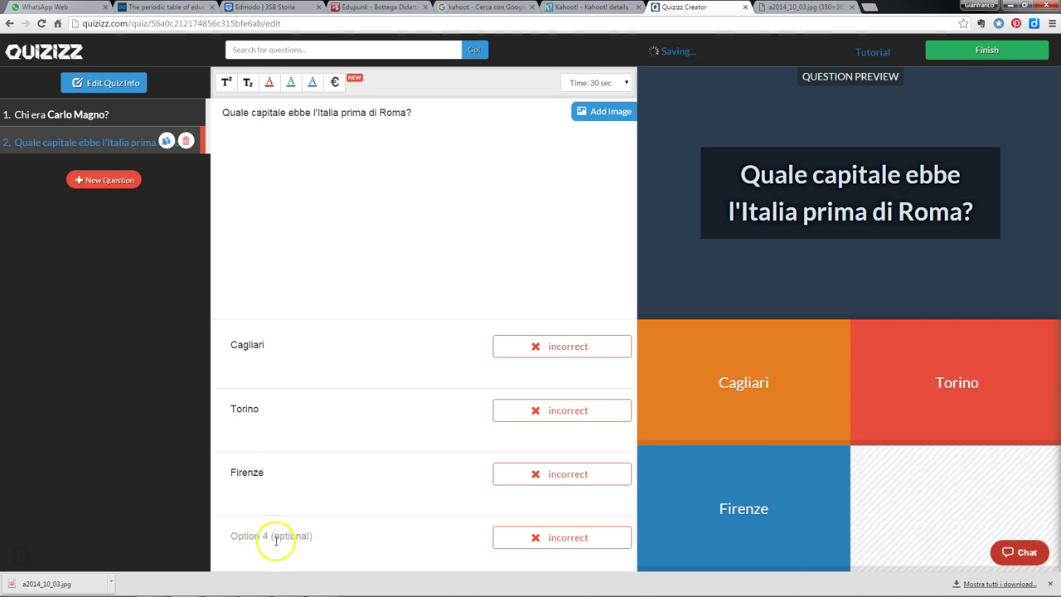
text(Bok,)
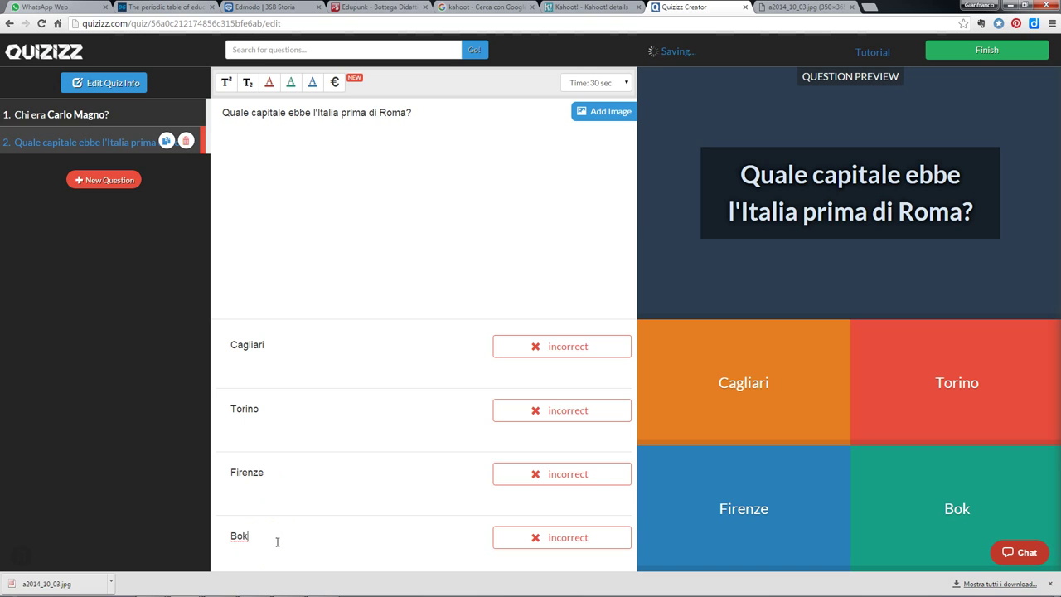
key(BackSpace)
text(Napoli)
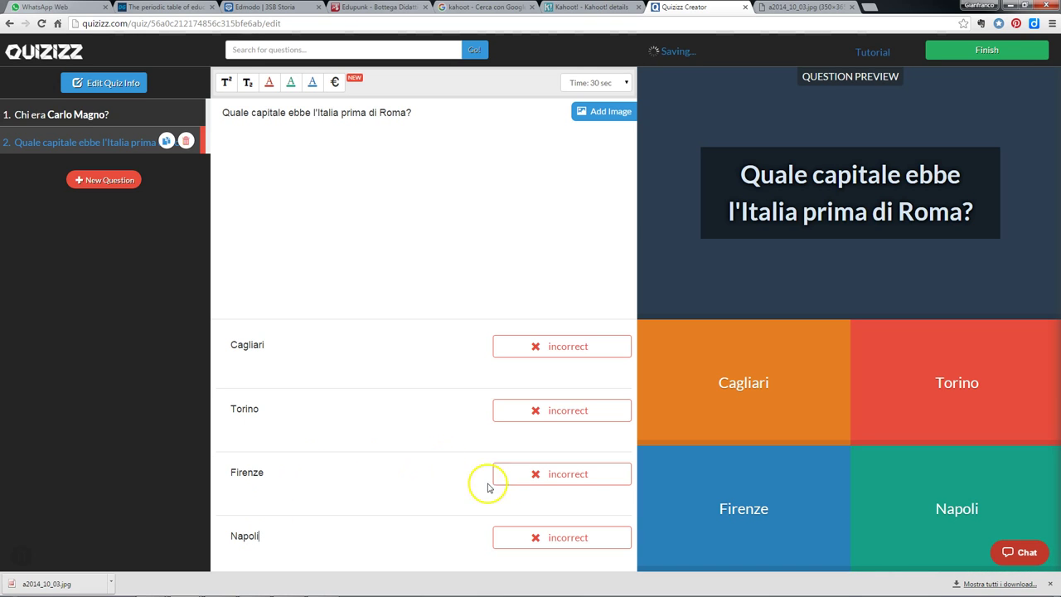
click(529, 484)
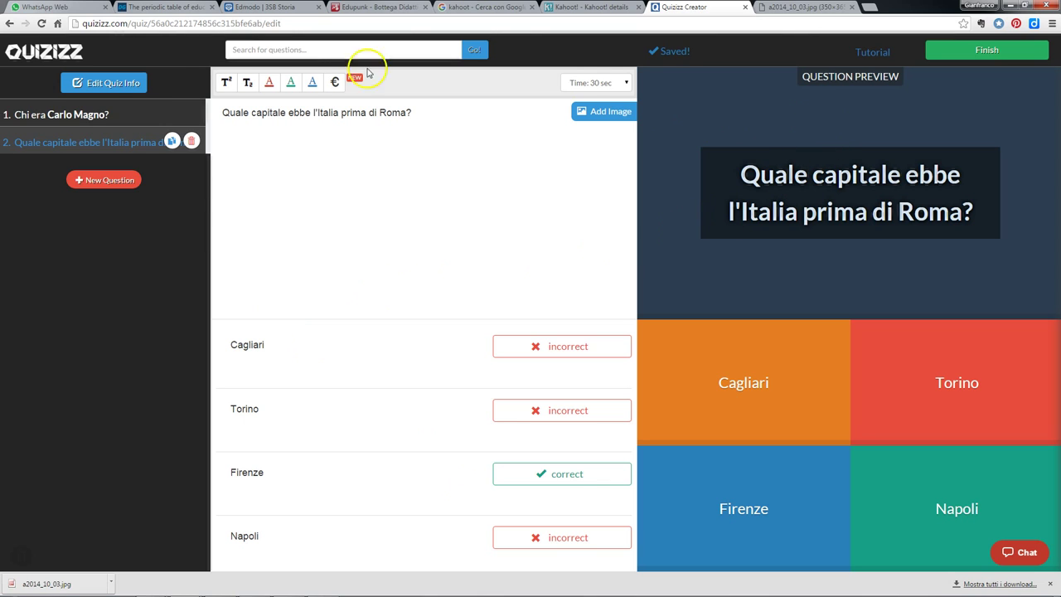
Step: Review the quiz's title, language and visibility settings, and the time limits available for the question
click(126, 87)
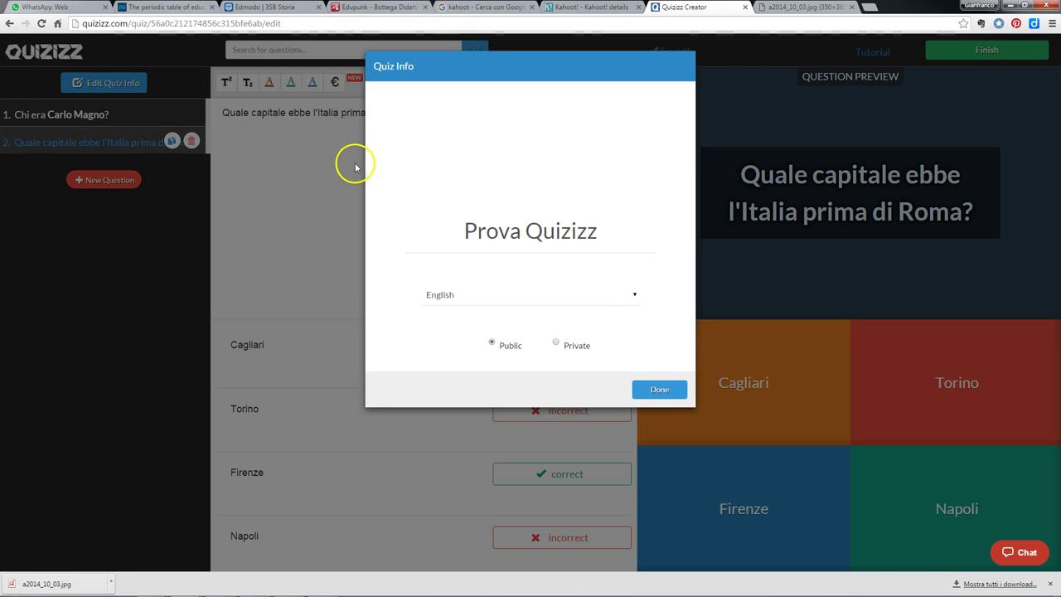
click(664, 390)
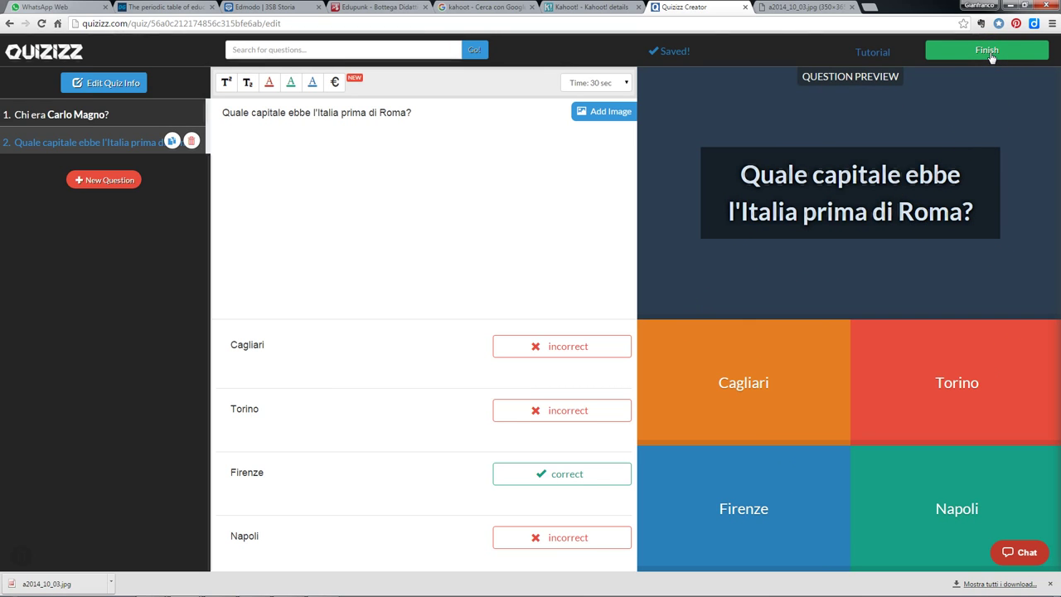
click(624, 84)
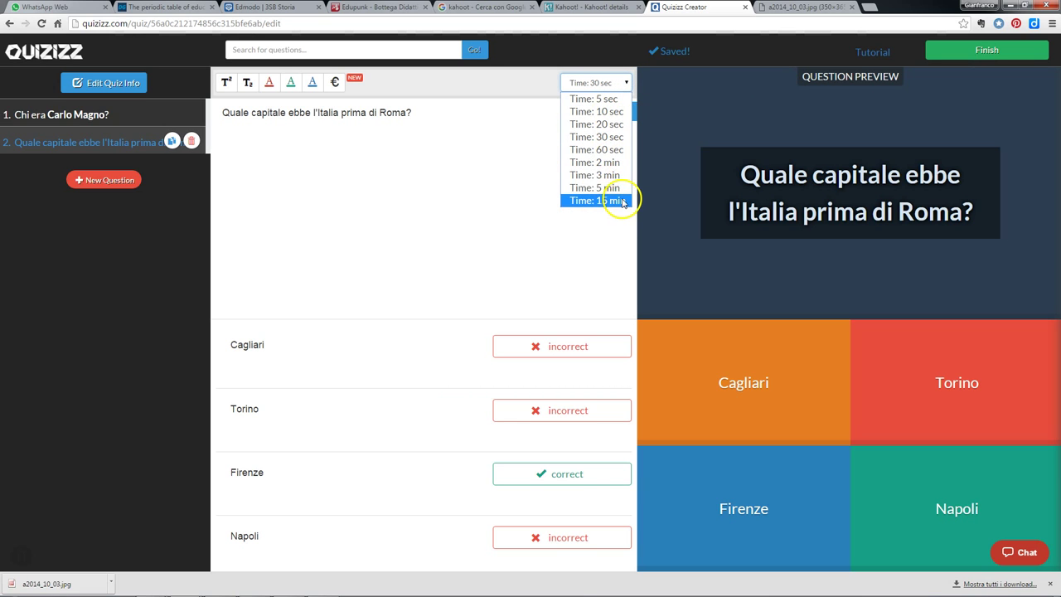
Step: Finish the question editing and classify the quiz as grade K - 11, subject History, topic Middle Ages
click(960, 48)
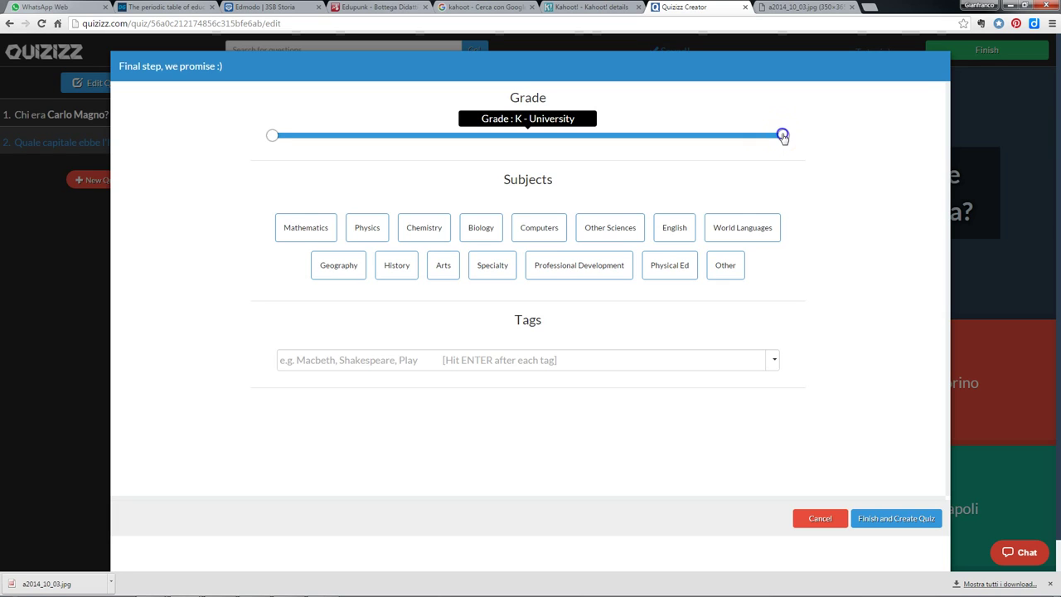
drag(776, 138, 723, 136)
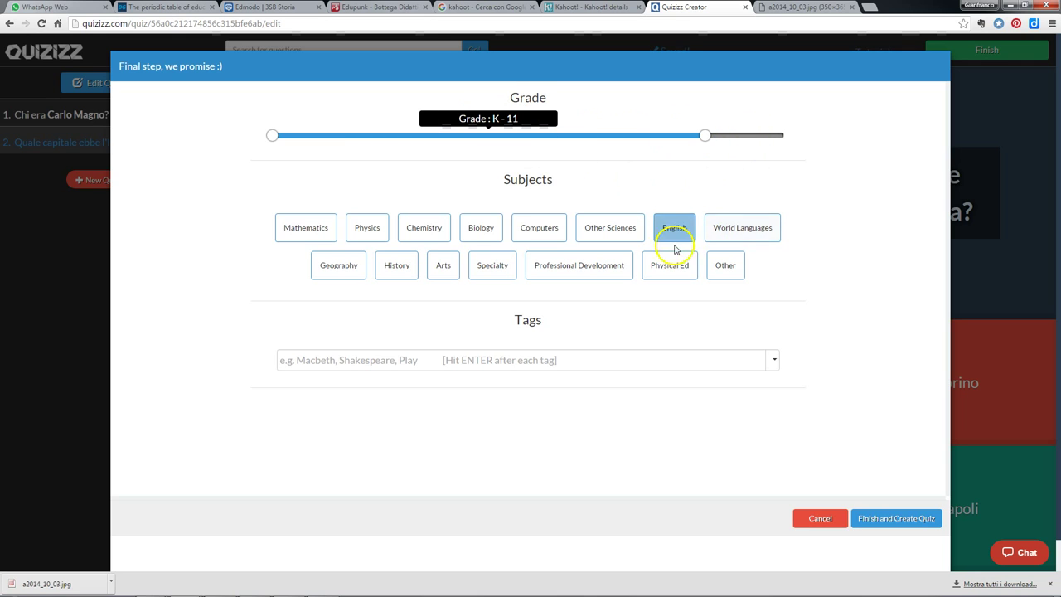
click(403, 274)
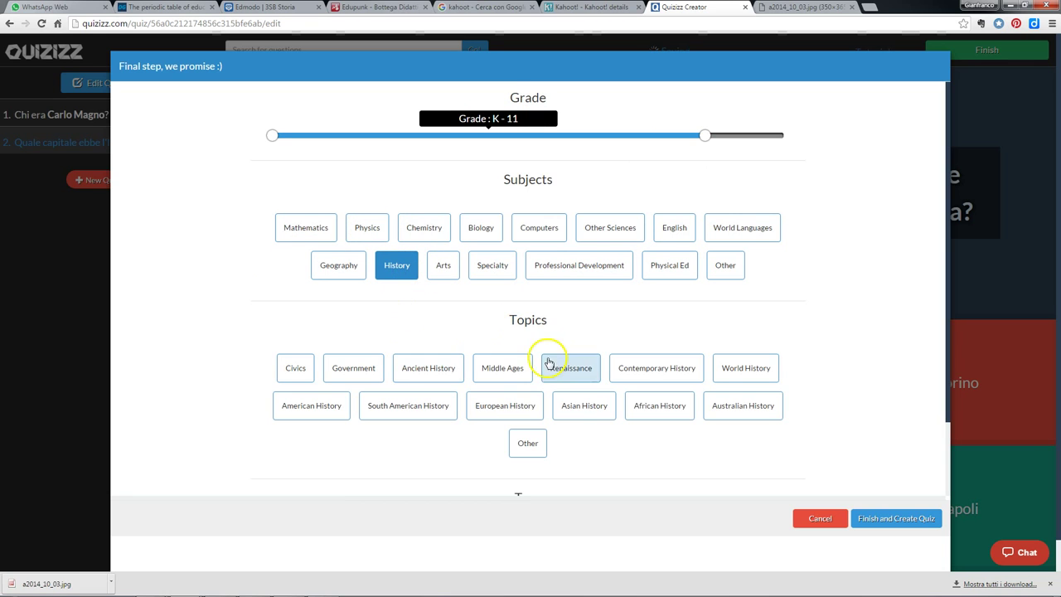
click(502, 373)
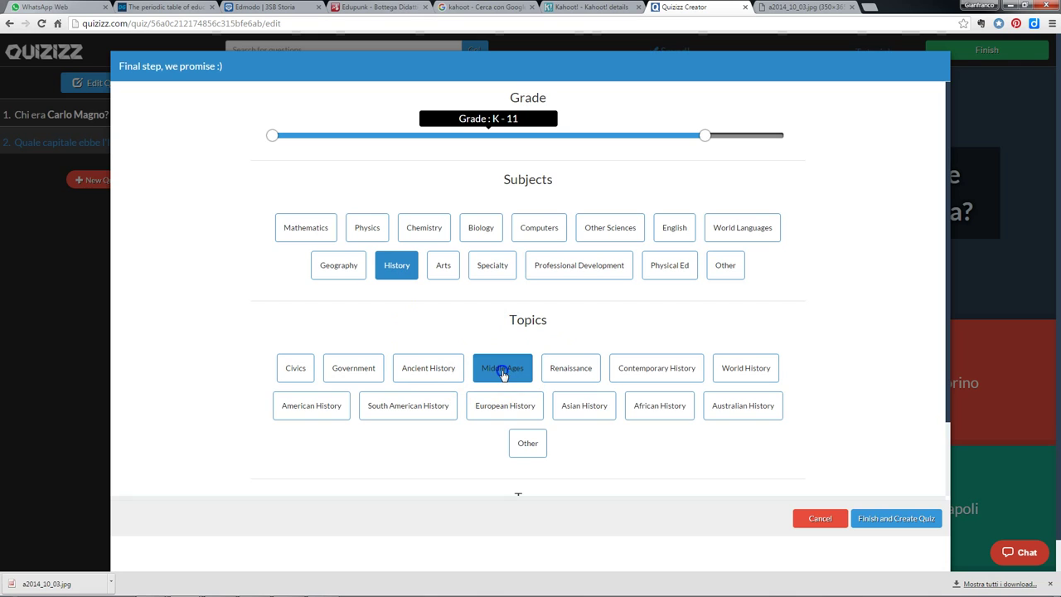
Step: Add the tags "storia" and "verifica", and create the quiz
scroll(550, 431, down, 3)
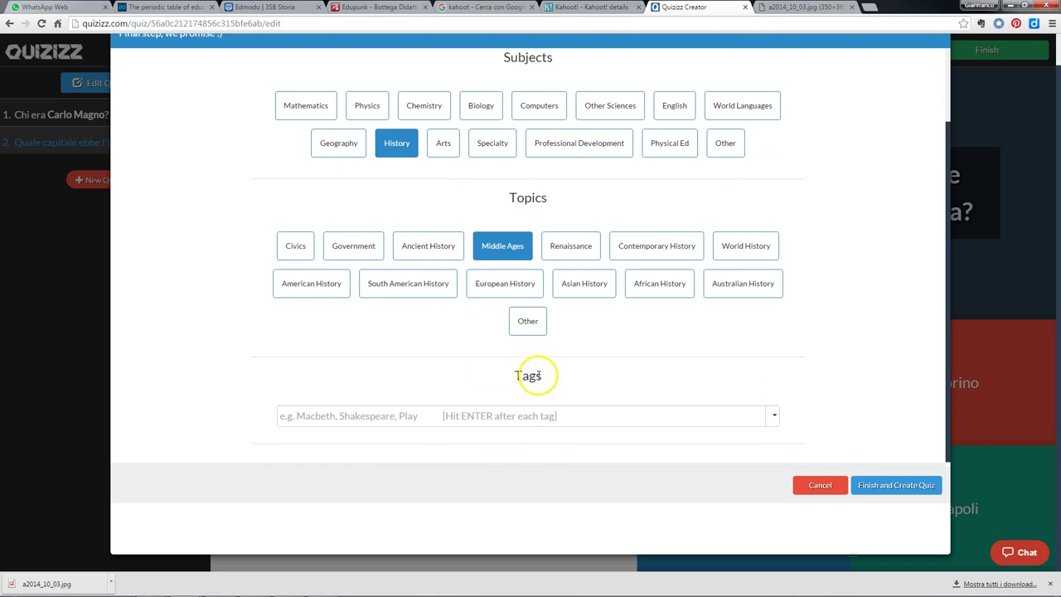
click(496, 417)
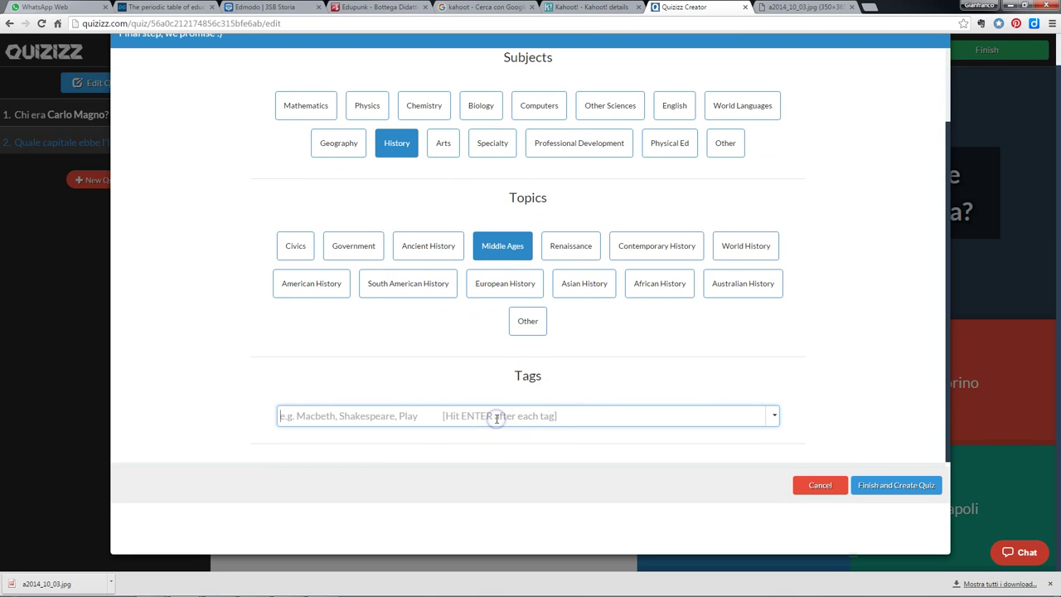
text(storia)
key(Return)
text(verifica)
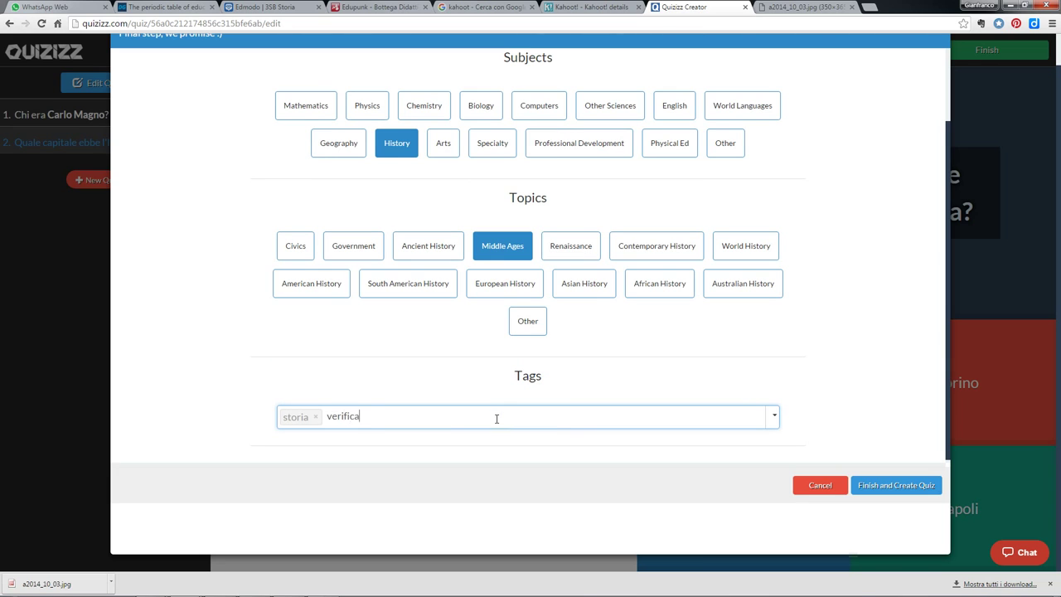
key(Return)
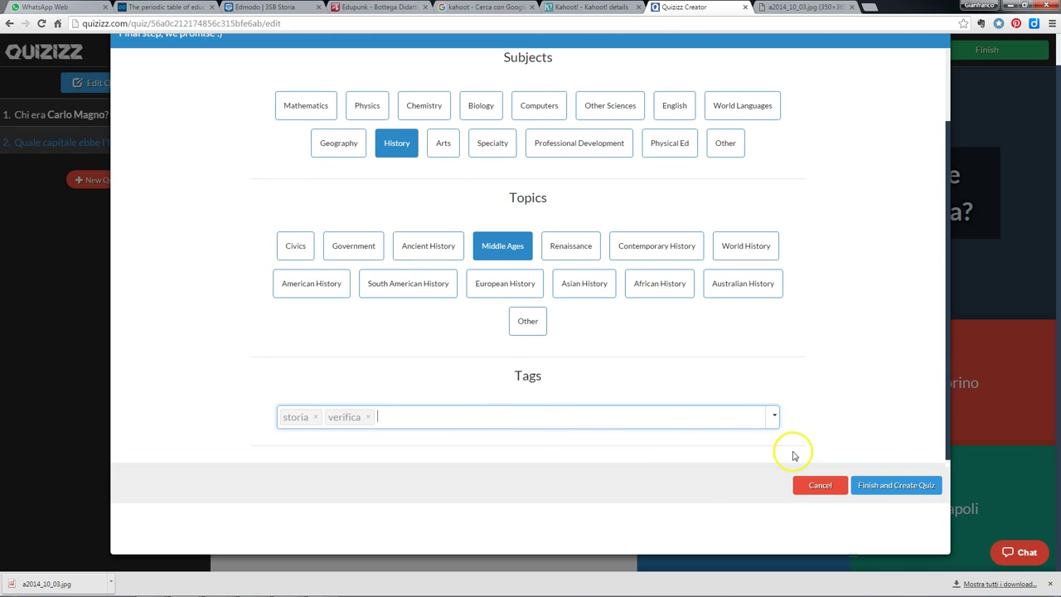
click(891, 493)
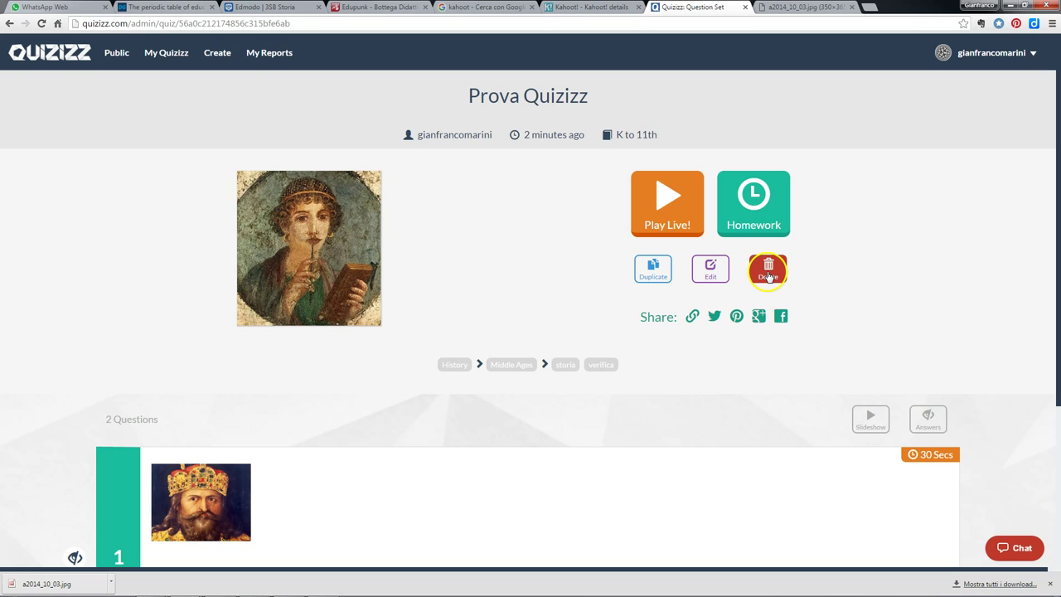
Step: Show the sharing link of the Prova Quizizz quiz and copy it
click(692, 317)
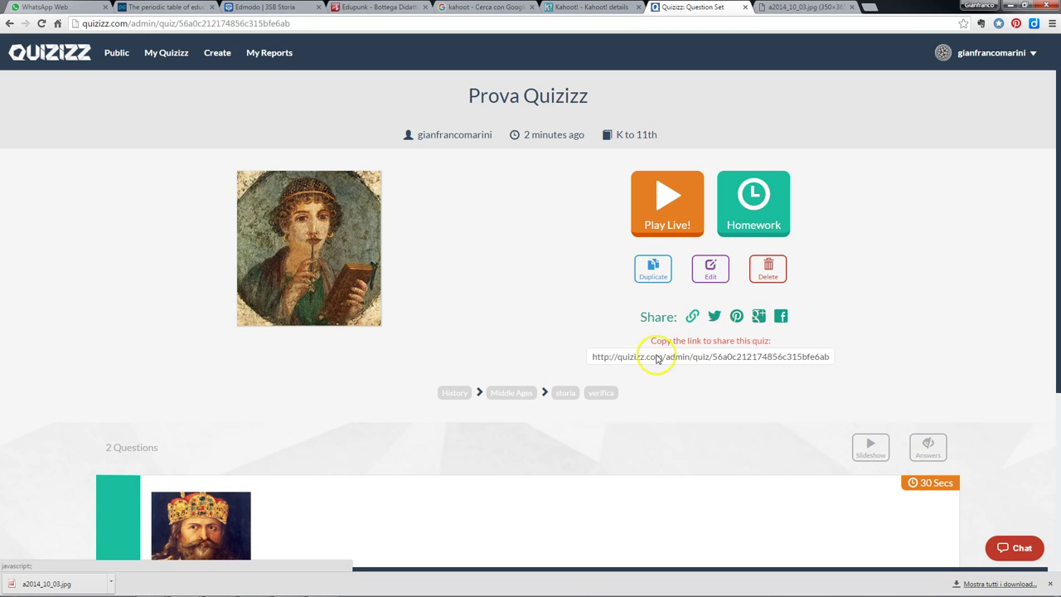
drag(590, 361, 823, 370)
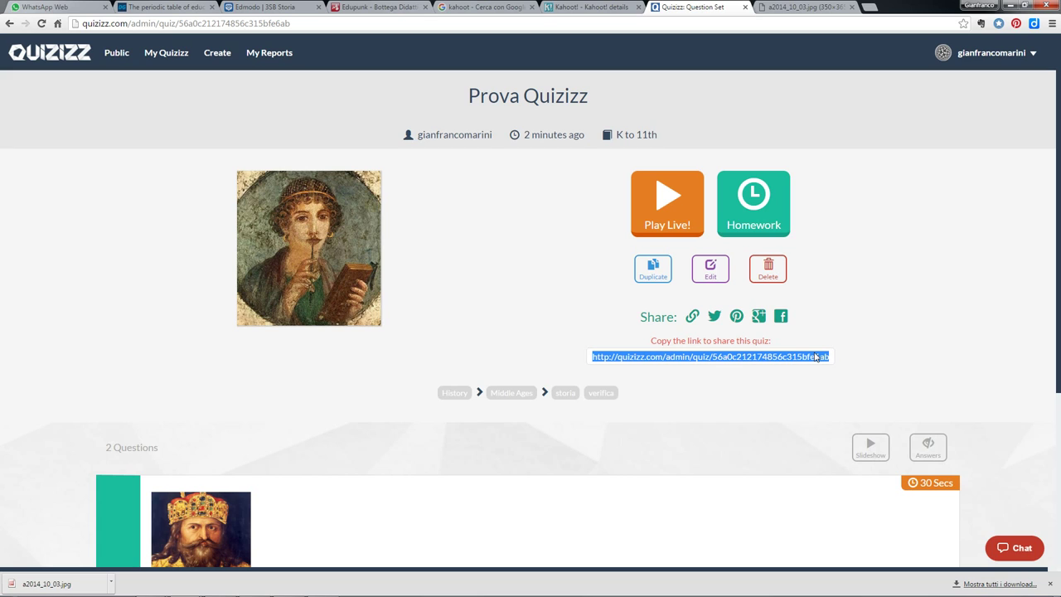
right_click(708, 358)
click(718, 366)
Step: Switch to Edmodo and attach the copied quiz link to a new message for the 3SB Storia group
click(262, 7)
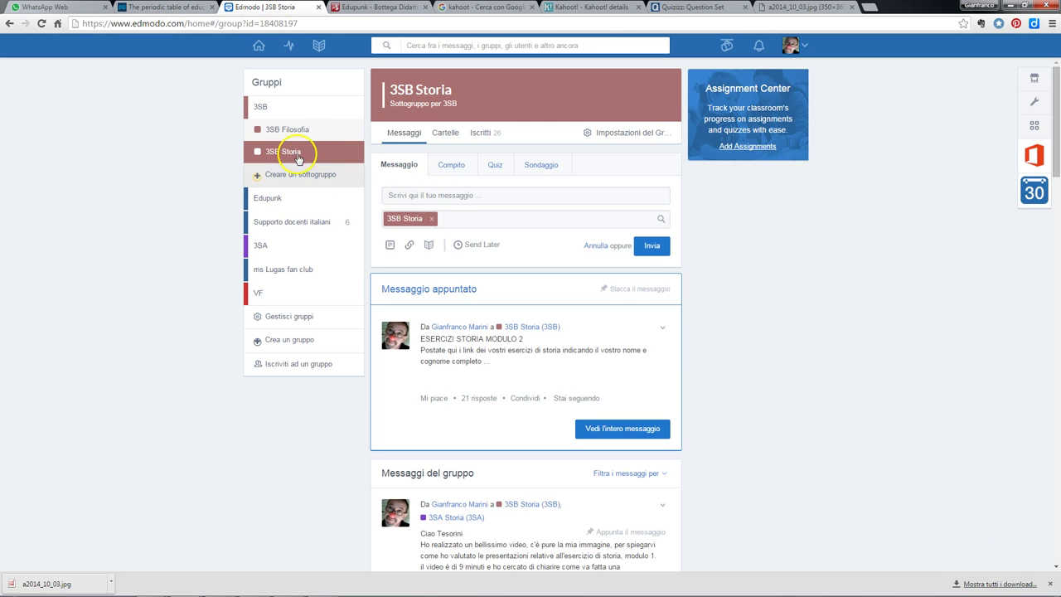
click(428, 196)
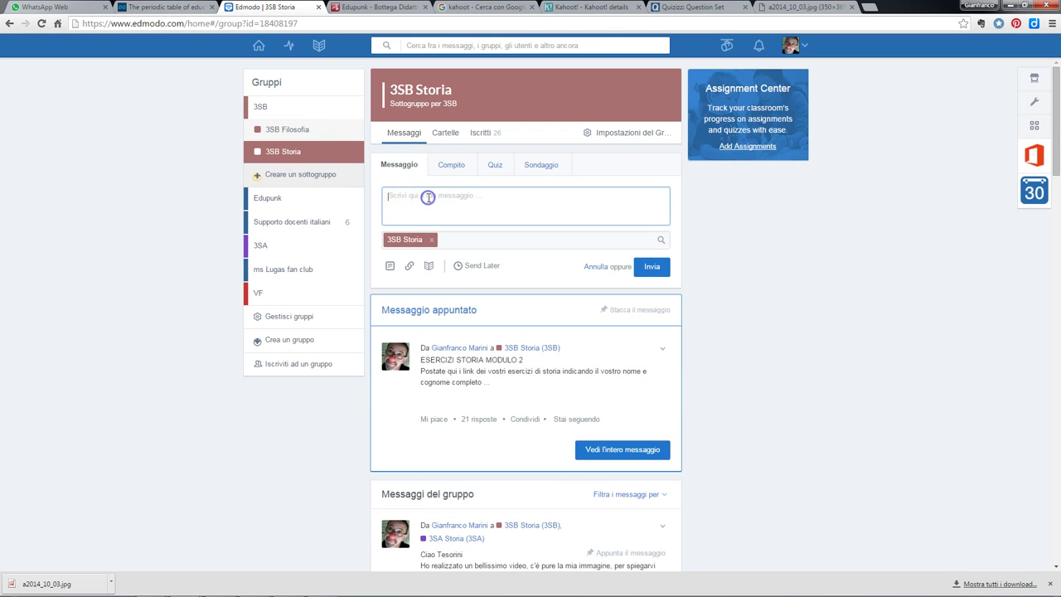
click(416, 267)
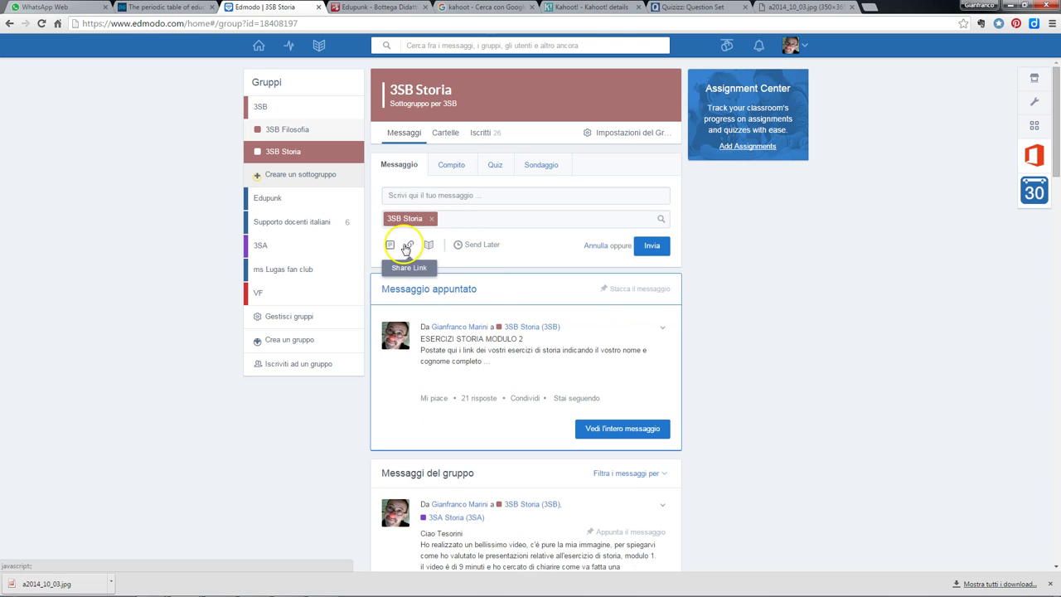
click(408, 247)
click(490, 287)
key(ctrl+v)
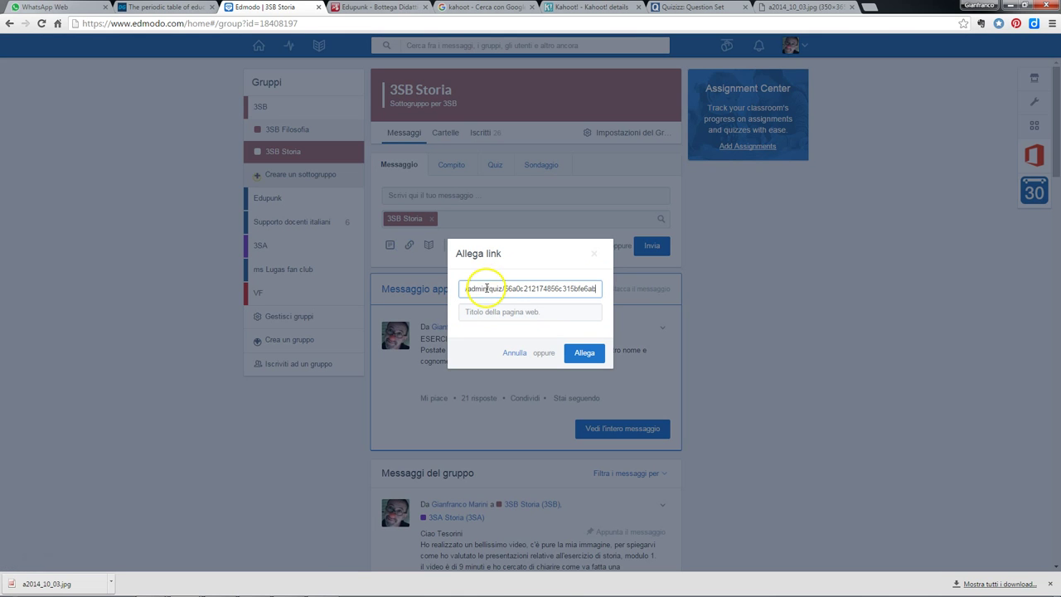
click(523, 333)
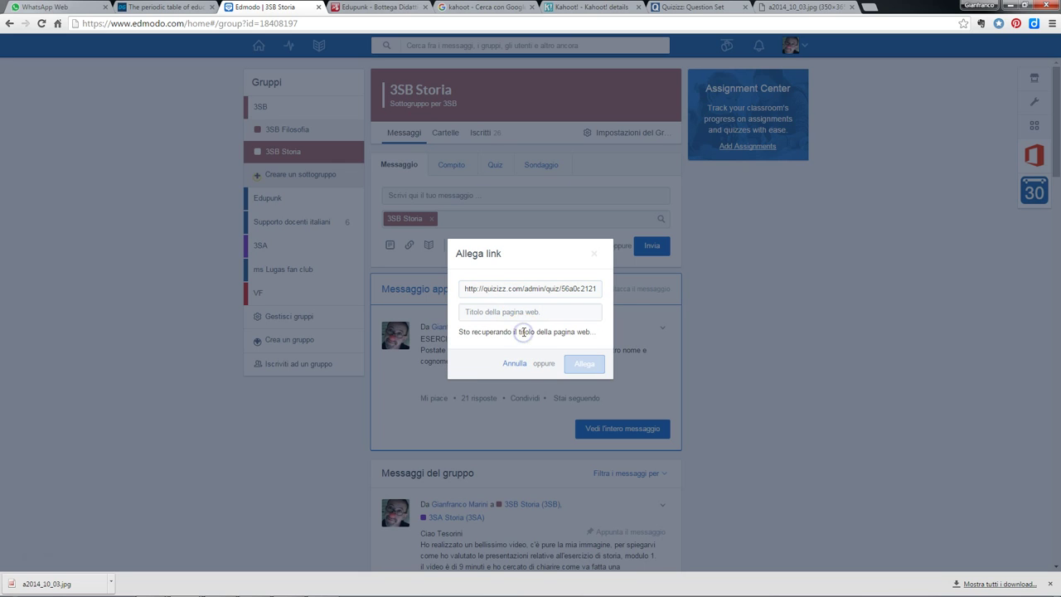
click(591, 357)
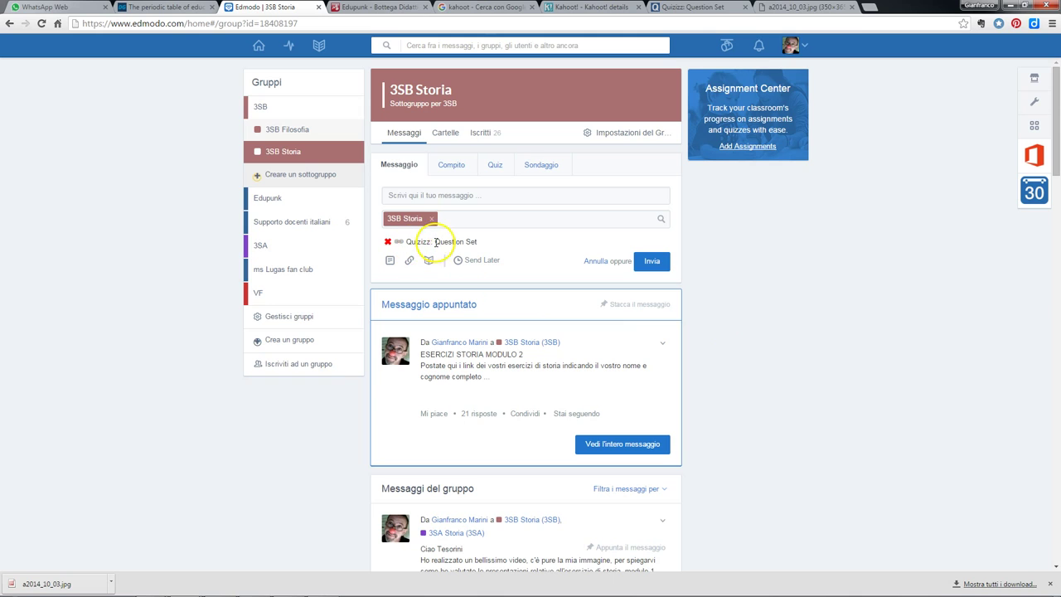
Step: Draft the message text "risolvete a casa questo quiz" and clear it again
click(399, 199)
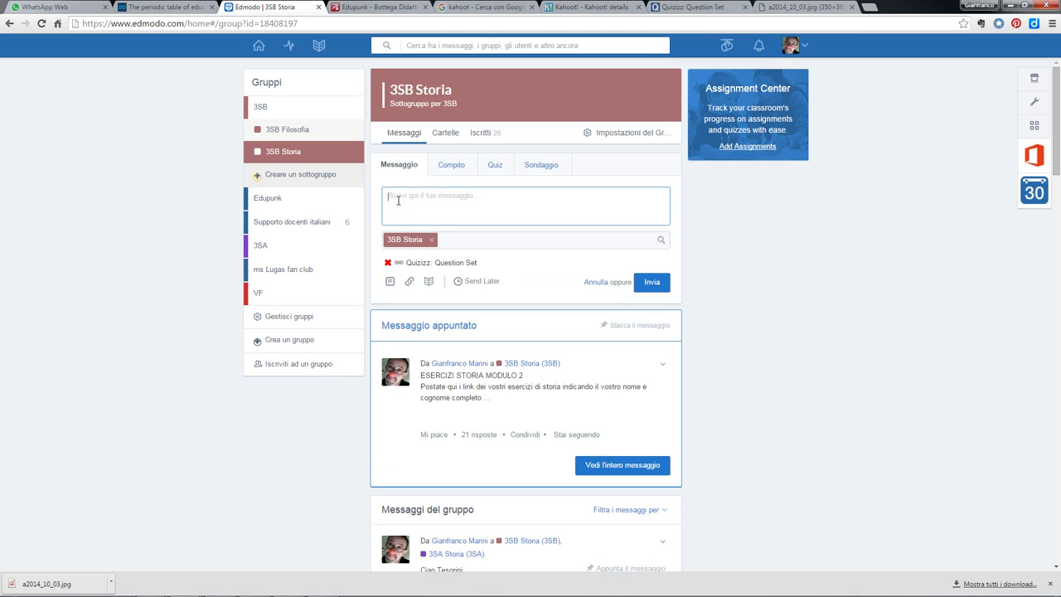
text(risolvete a casa questo quiz)
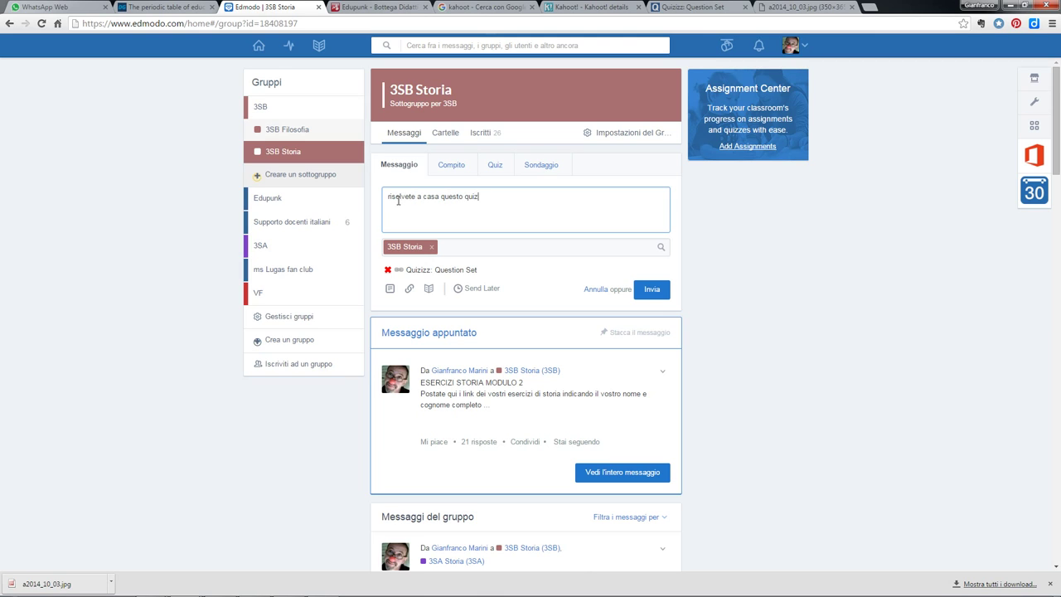
key(ctrl+shift+Left)
key(ctrl+shift+Left)
key(ctrl+shift+Left)
key(ctrl+shift+Left)
key(ctrl+shift+Left)
key(BackSpace)
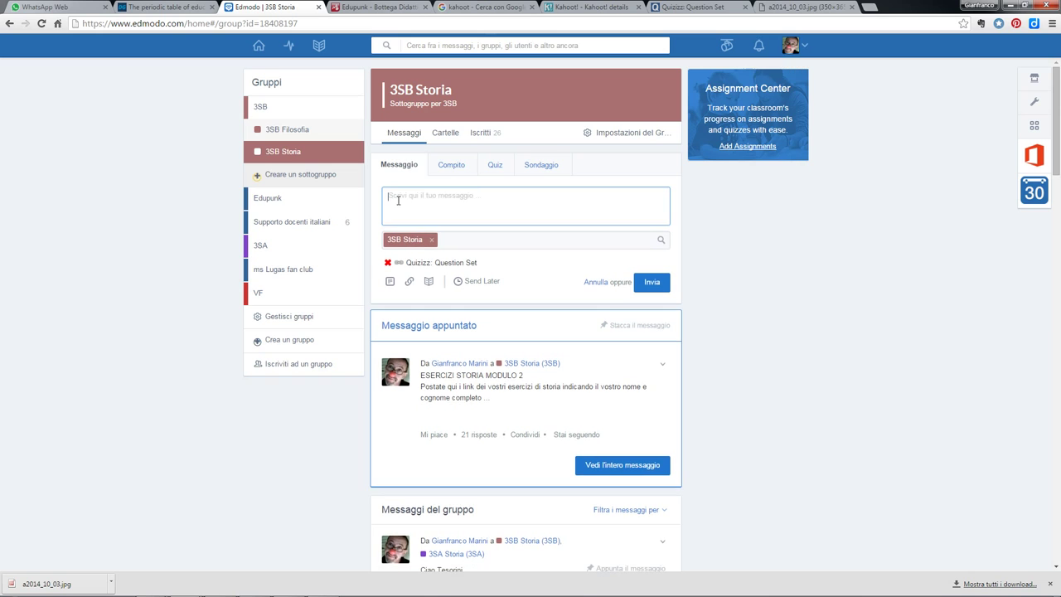
Step: Write "domani" as the message text and switch back to the Prova Quizizz page in Quizizz
text(domani)
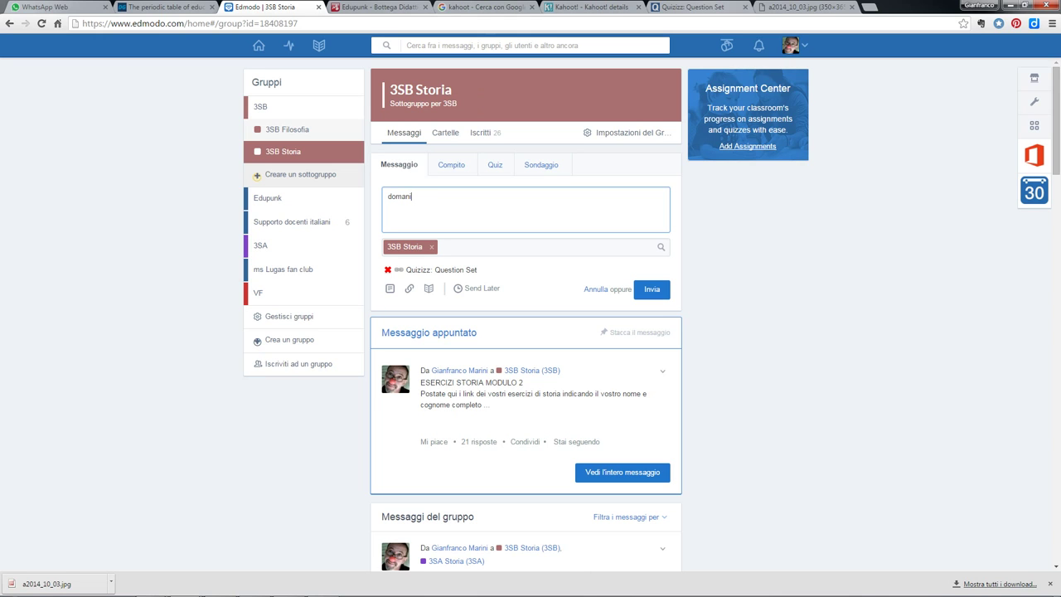
click(705, 9)
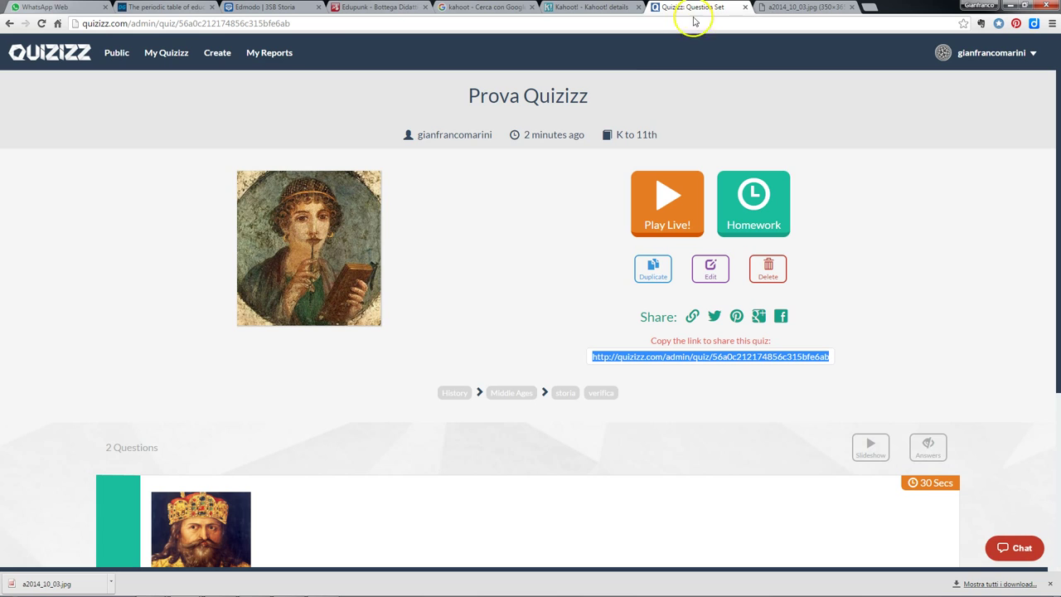
Step: Preview the Prova Quizizz questions one at a time in the slideshow view and close the preview
scroll(473, 303, down, 3)
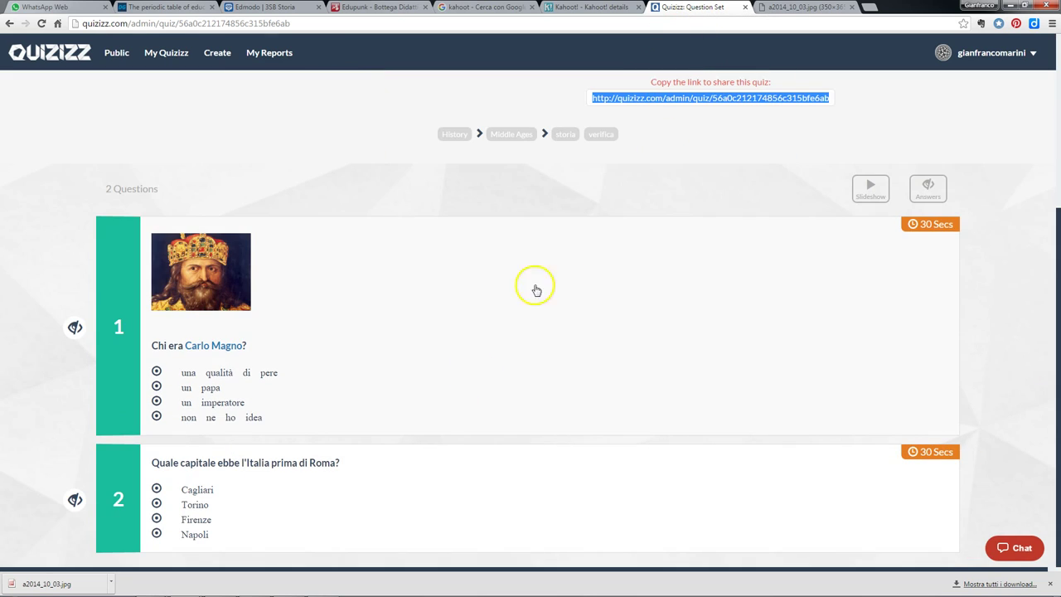
click(929, 192)
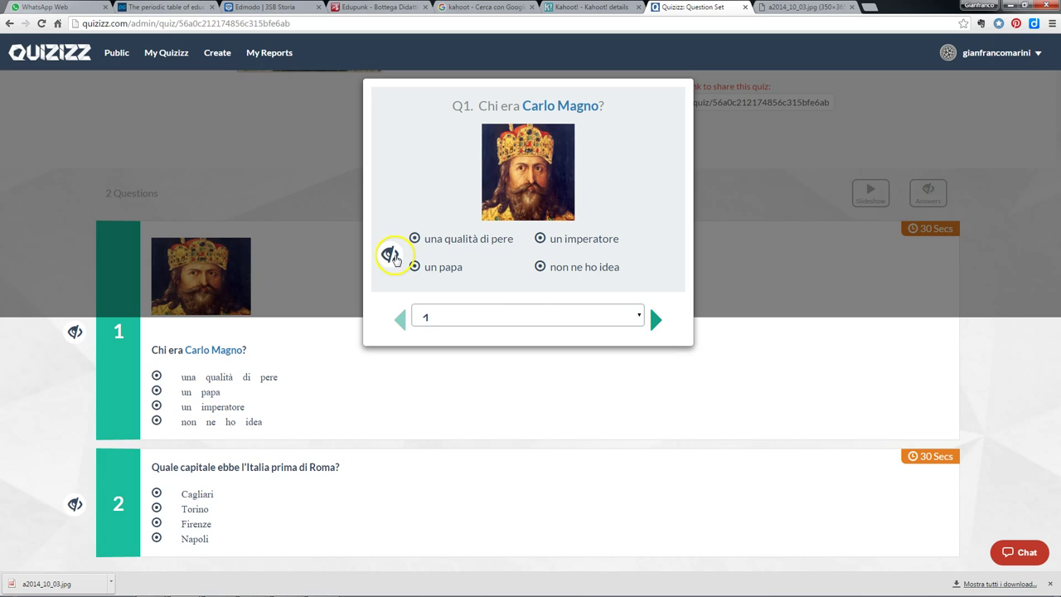
click(837, 317)
scroll(836, 317, up, 3)
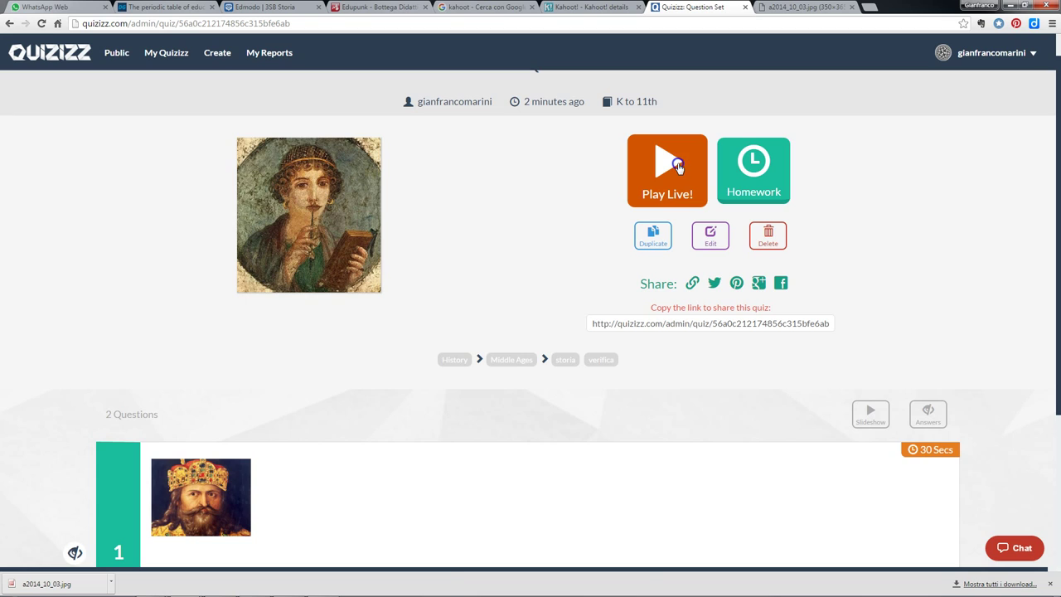
Step: Set up Prova Quizizz as a live game and bring up its session settings
click(677, 164)
scroll(681, 206, up, 1)
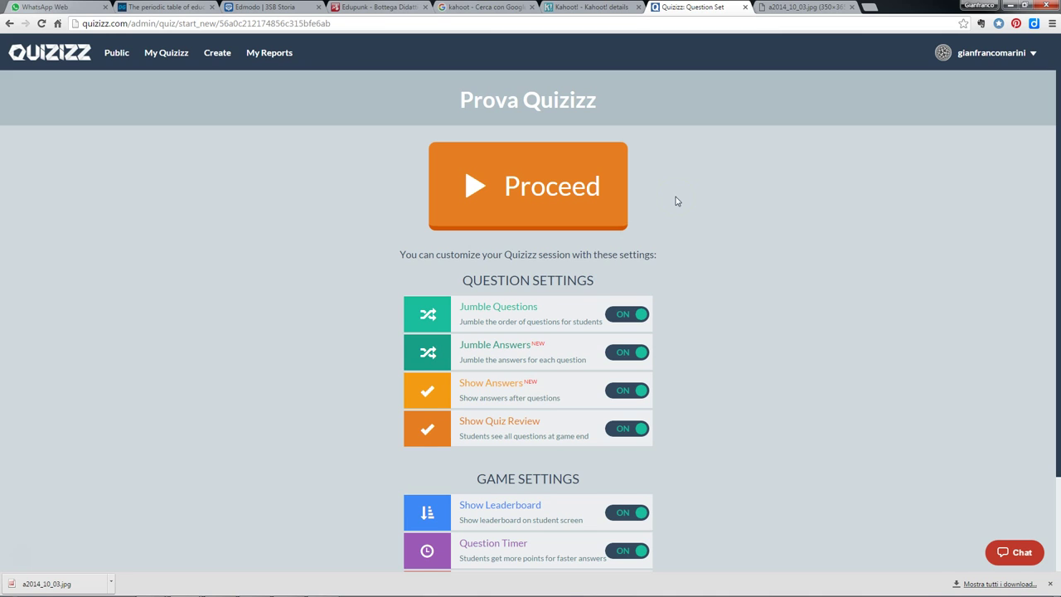
scroll(675, 200, down, 1)
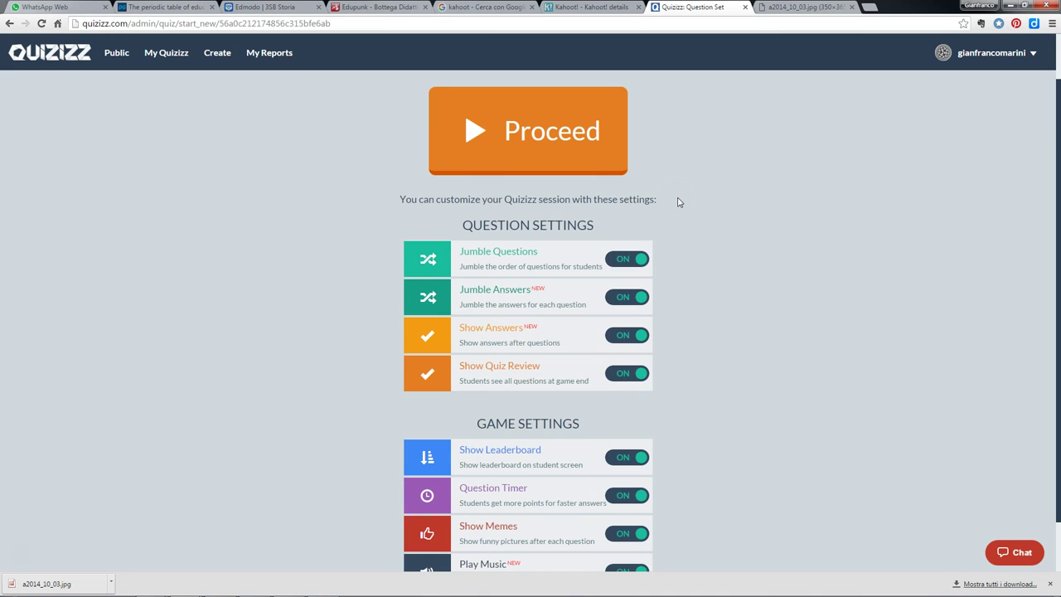
Step: Go through the question and game settings, trying the jumble switches and leaving them on
click(635, 264)
click(636, 298)
click(639, 301)
click(636, 299)
scroll(535, 323, down, 1)
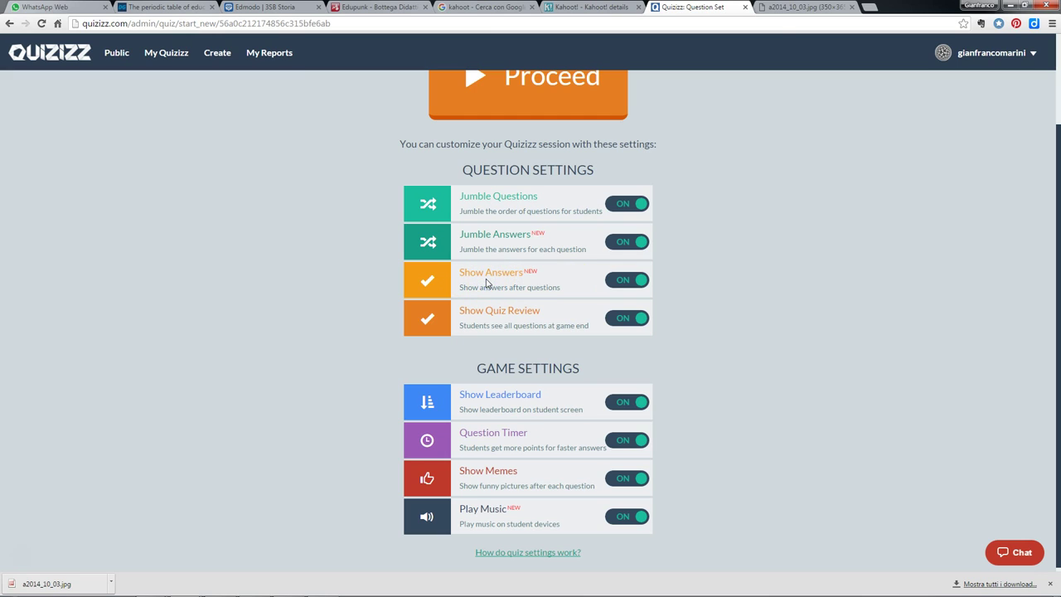
click(495, 325)
scroll(511, 340, down, 1)
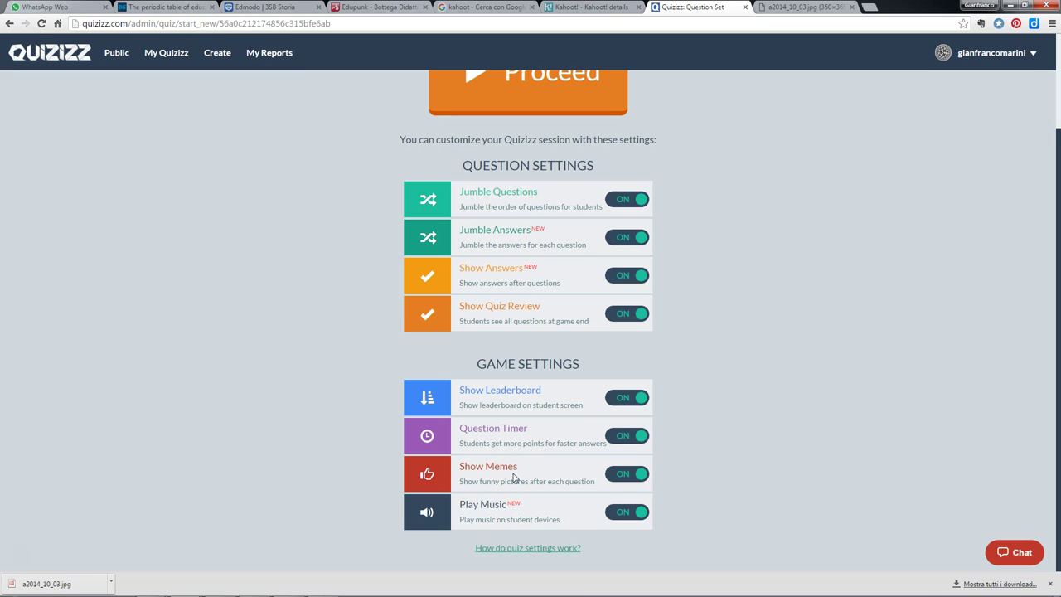
Step: Turn off Play Music for student devices and proceed to the live game's waiting page
double_click(622, 514)
click(622, 514)
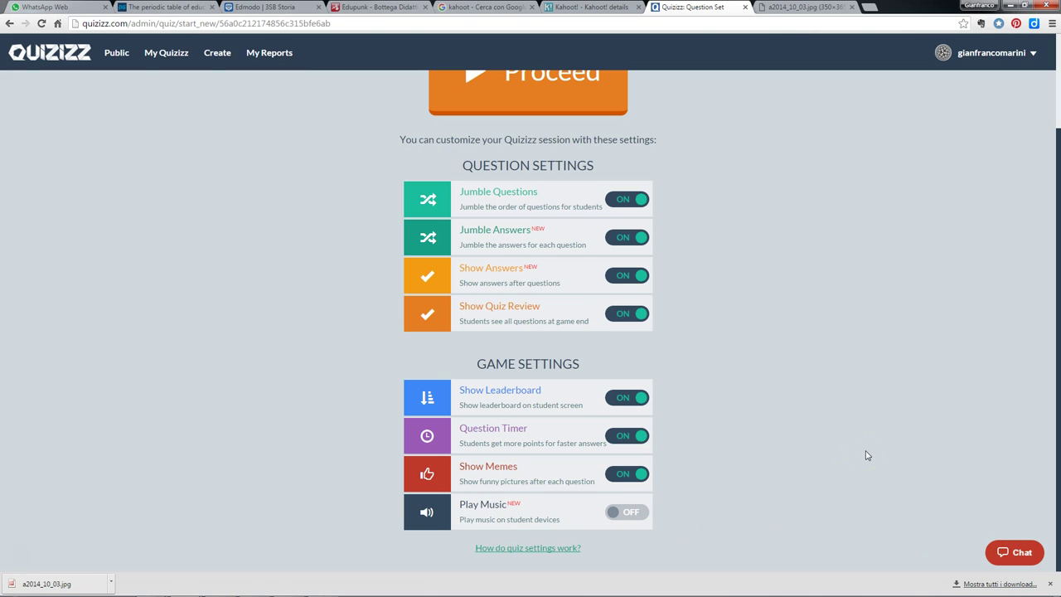
scroll(869, 421, up, 2)
click(604, 204)
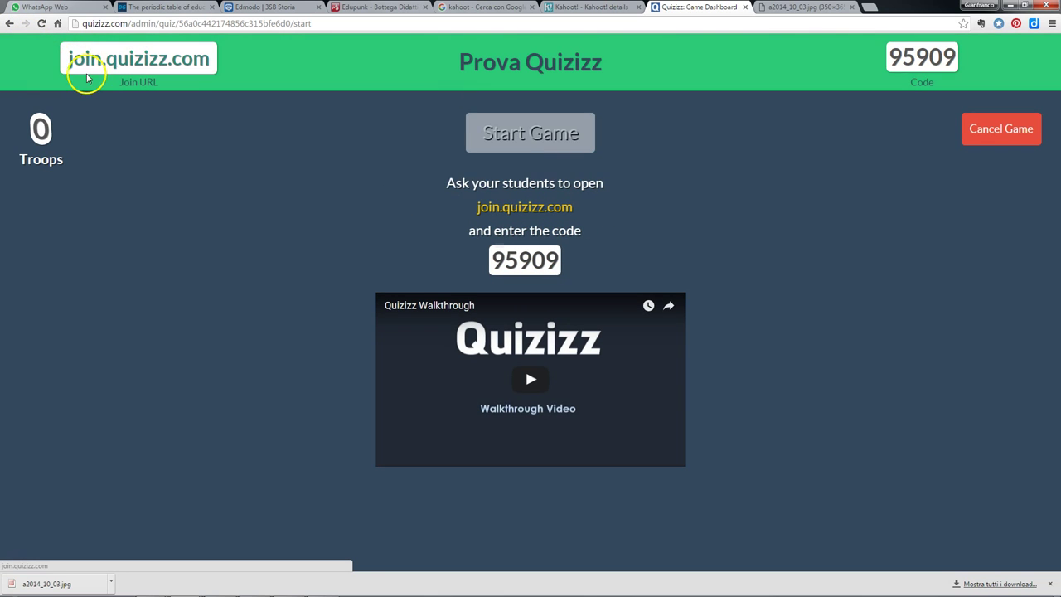
Step: Open the join.quizizz.com student page in a separate browser tab and return to the game dashboard
drag(52, 58, 217, 64)
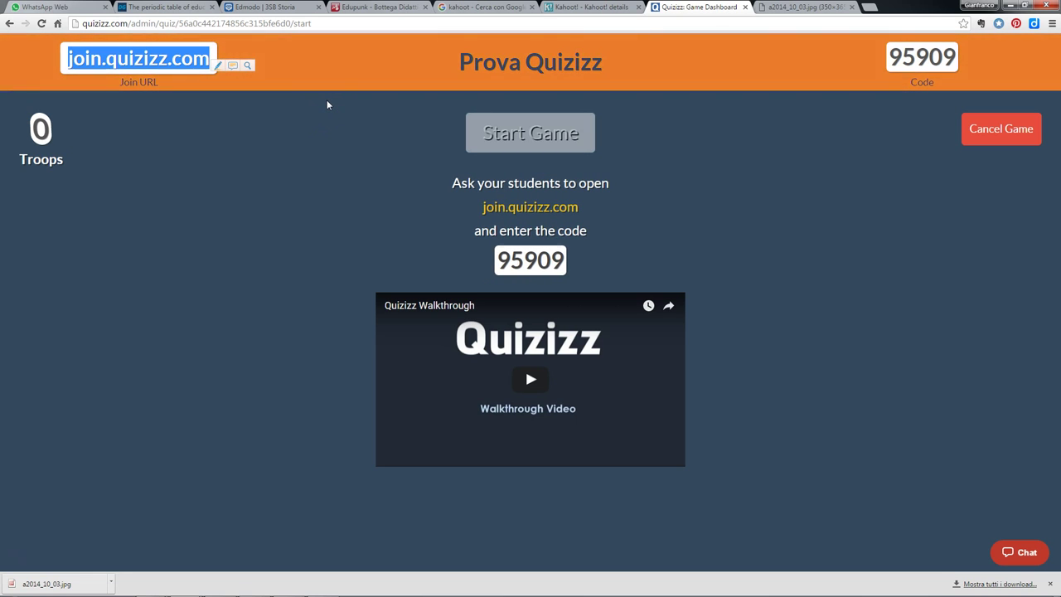
click(201, 133)
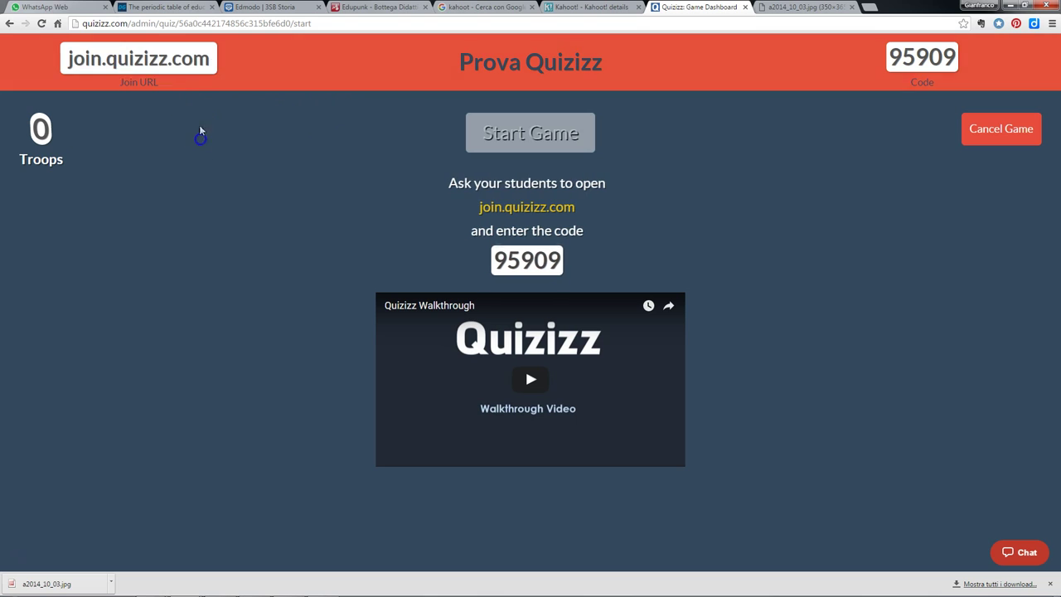
right_click(188, 63)
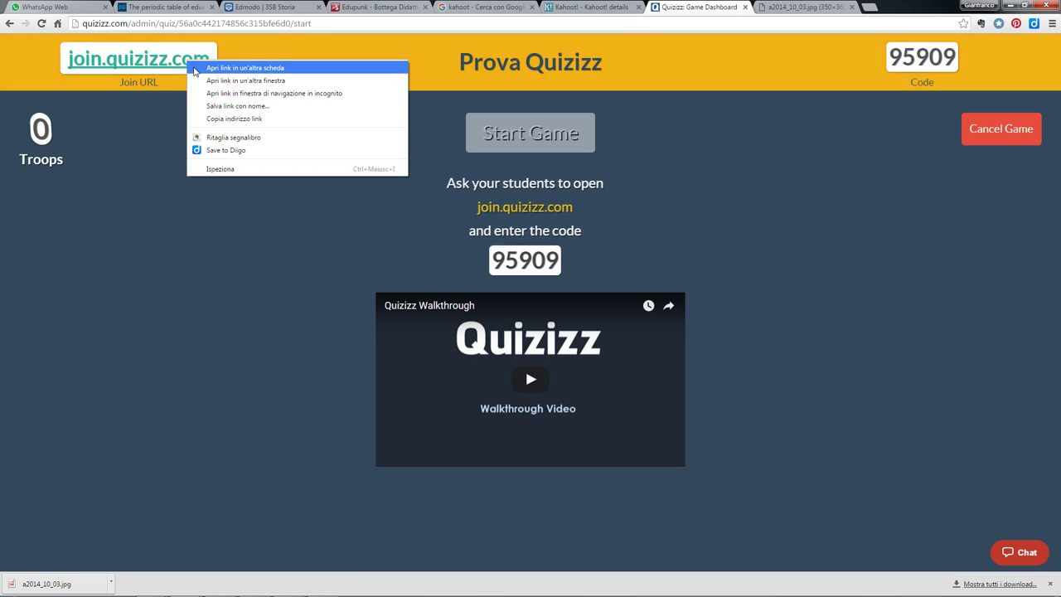
click(199, 68)
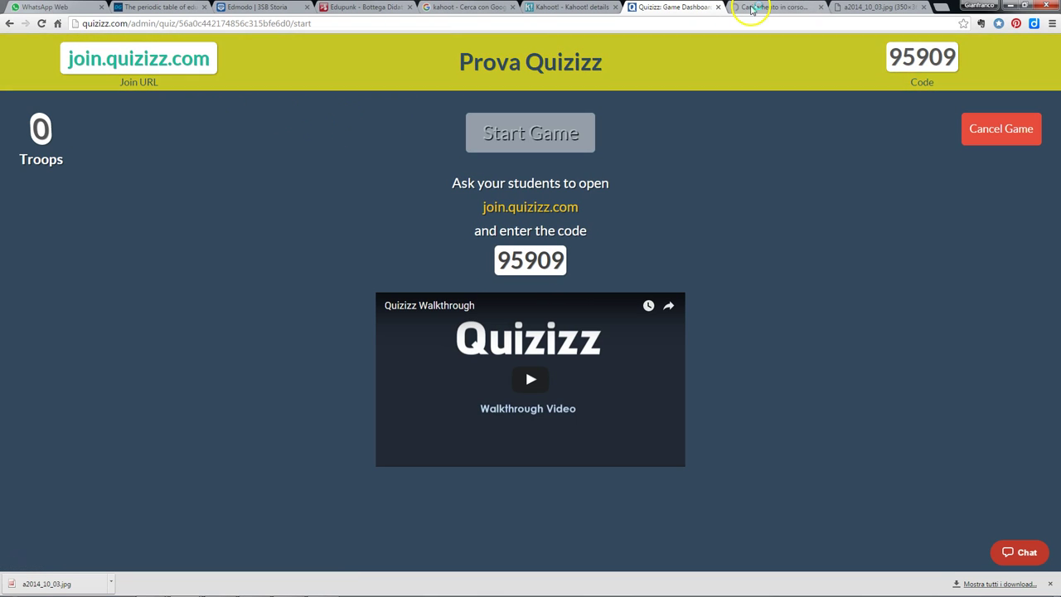
click(750, 8)
click(637, 8)
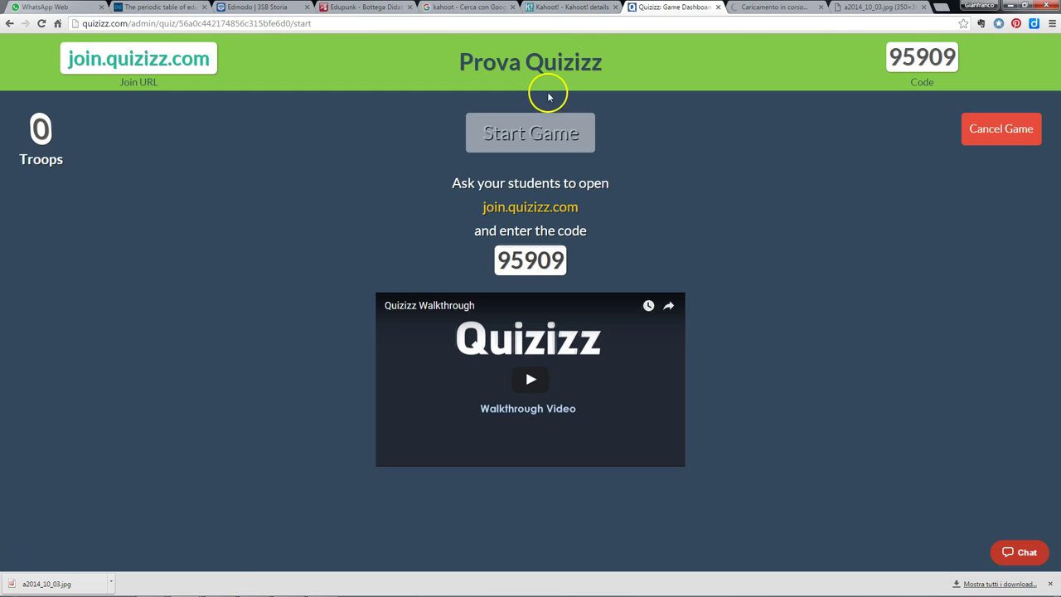
Step: Copy the game code from the dashboard and submit it as the game code on the student join page
drag(497, 258, 603, 272)
key(ctrl+c)
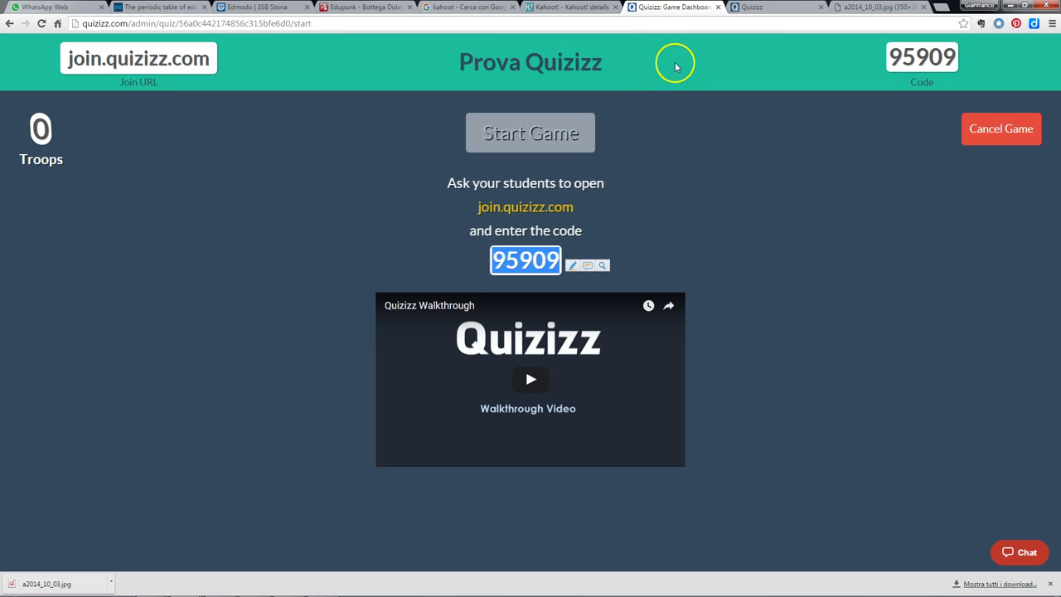
click(763, 7)
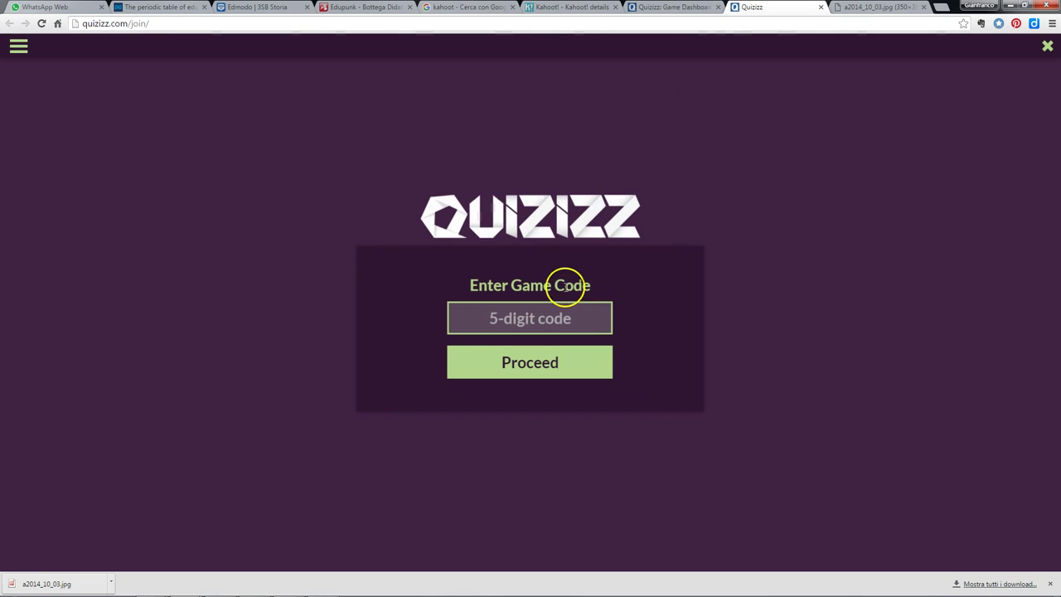
click(537, 323)
key(ctrl+v)
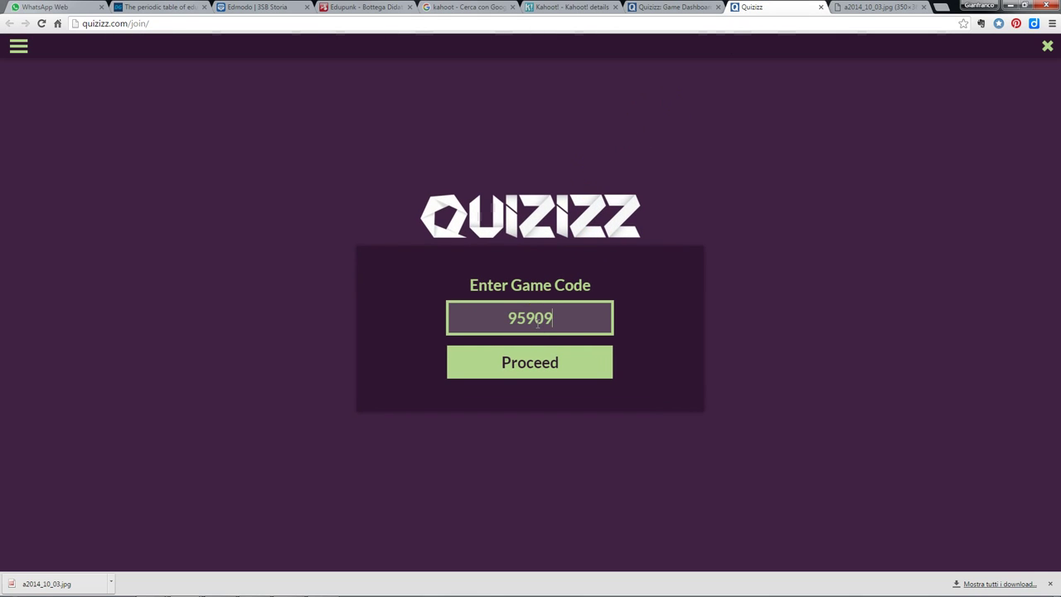
click(541, 374)
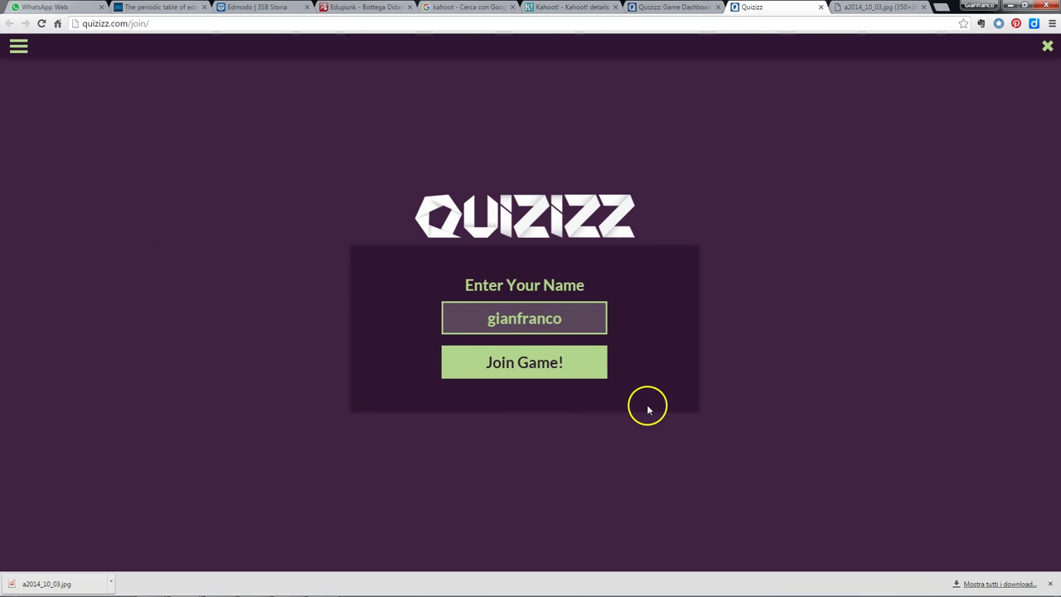
Step: Replace the suggested player name with a test student nickname and join the game
double_click(544, 317)
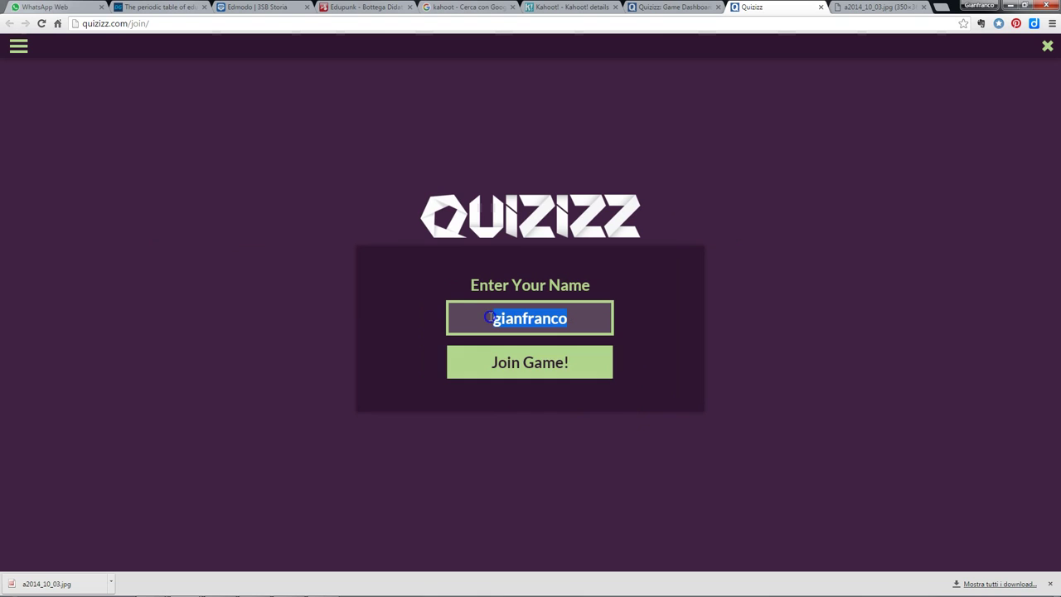
text(pippo)
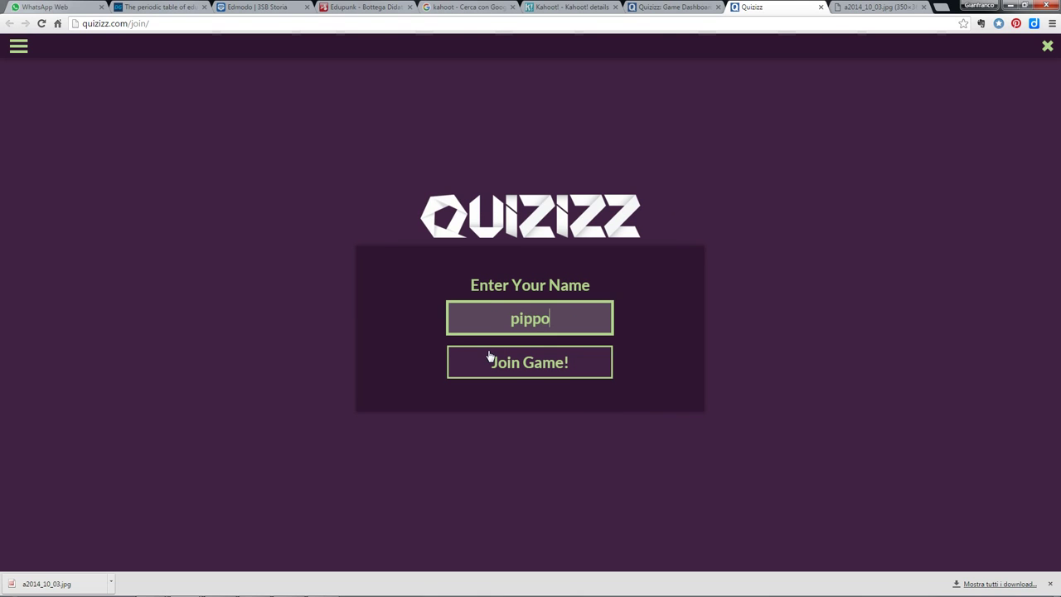
click(515, 370)
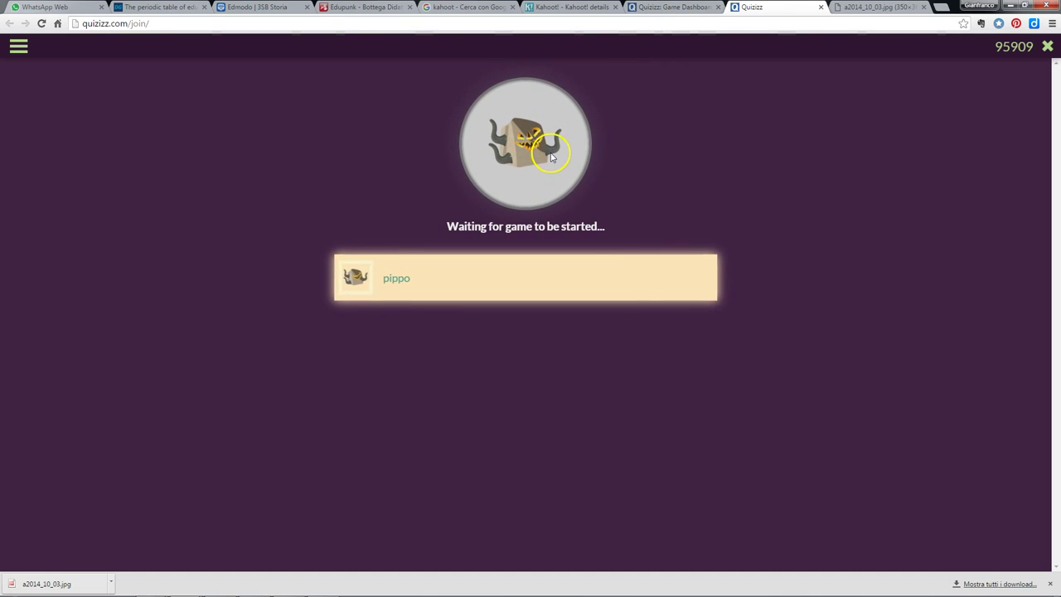
Step: Return to the teacher's game dashboard, check the list of joined students and start the game
click(688, 10)
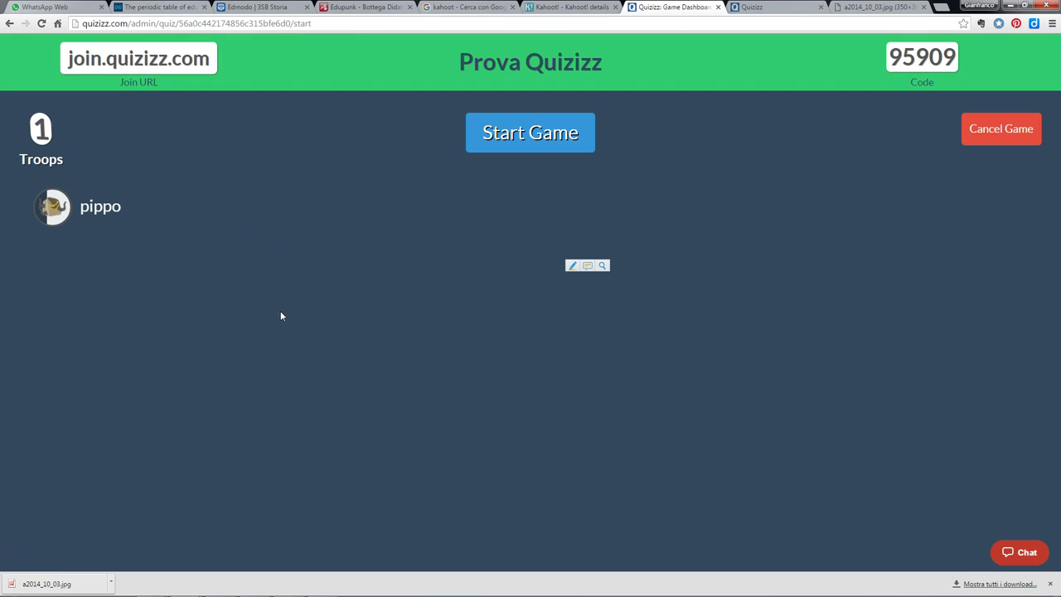
mouse_move(80, 187)
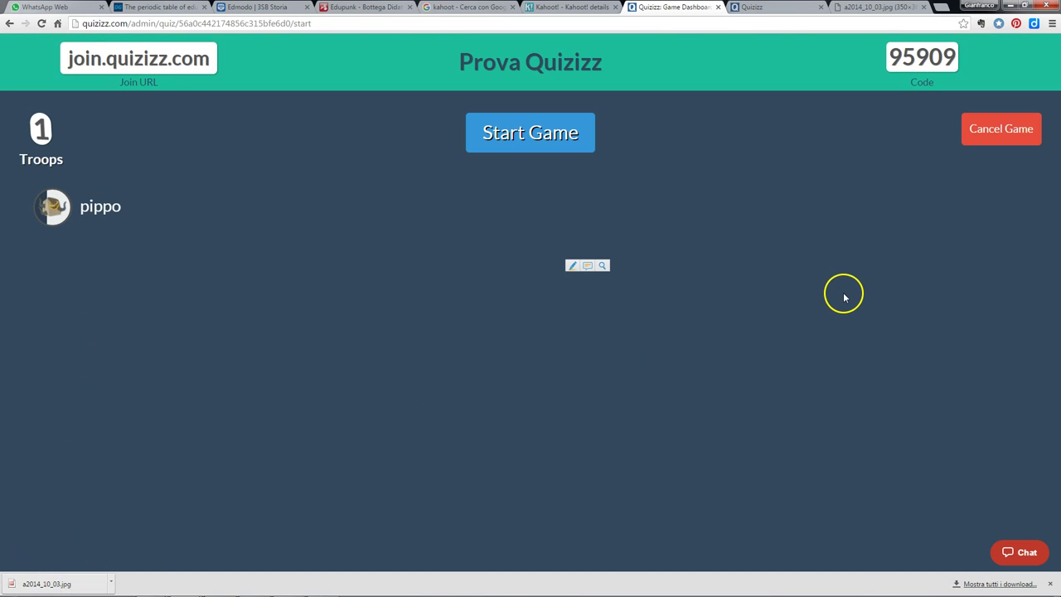
click(560, 136)
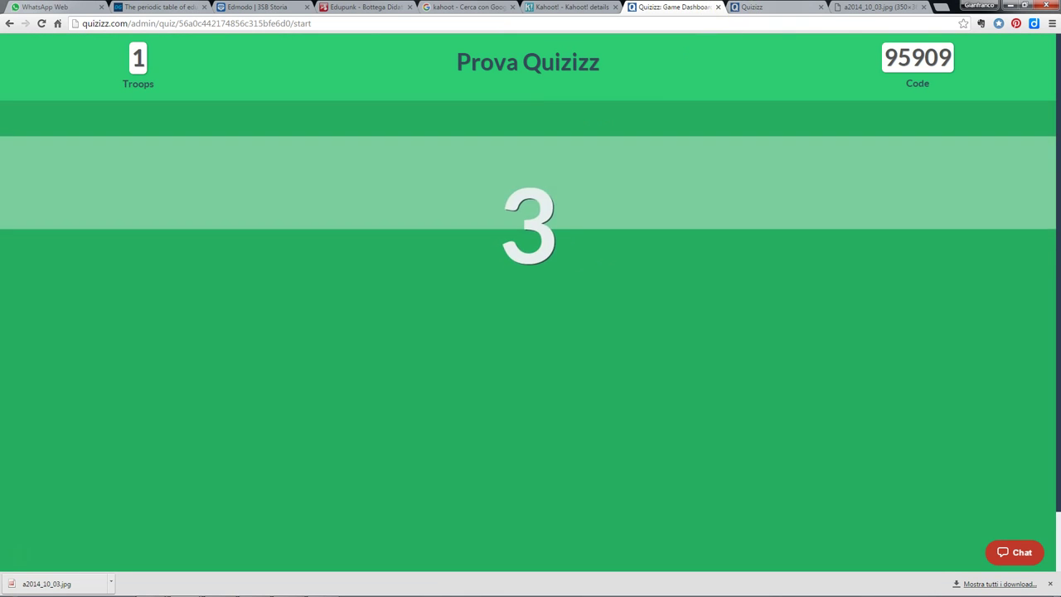
Step: On the student page, answer "un imperatore" to the Carlo Magno question and "Napoli" to the capital question
key(ctrl+Tab)
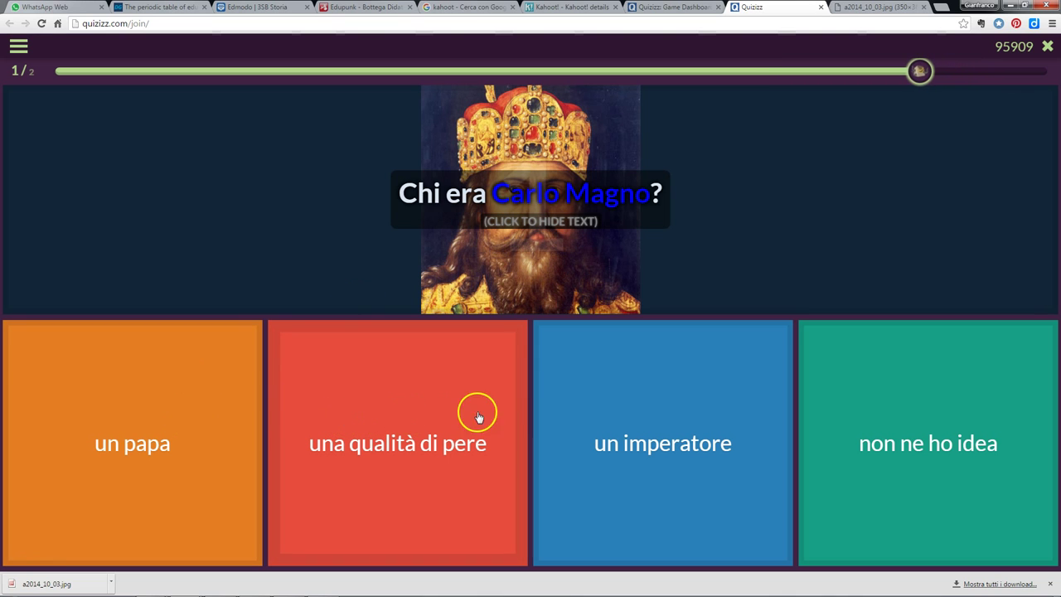
click(683, 403)
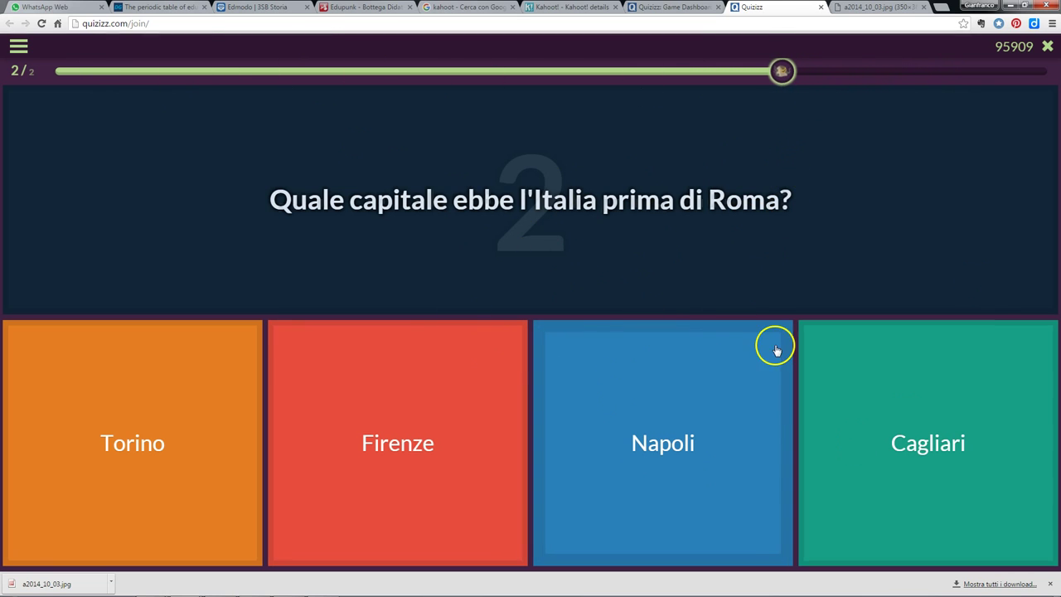
click(655, 445)
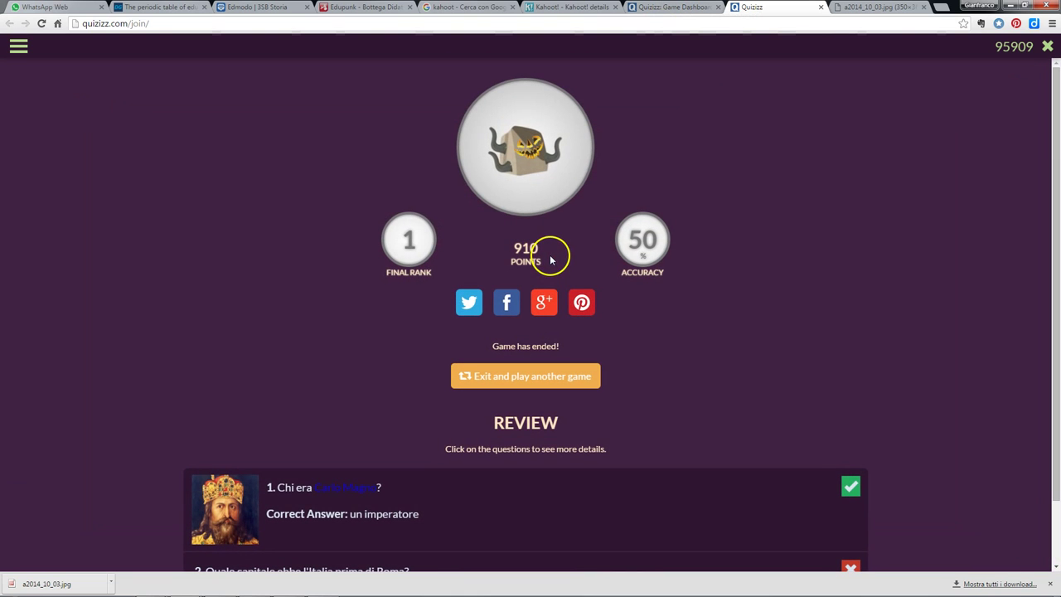
Step: Examine the student's final score and question review, and close the student page to get back to the dashboard
scroll(588, 273, down, 1)
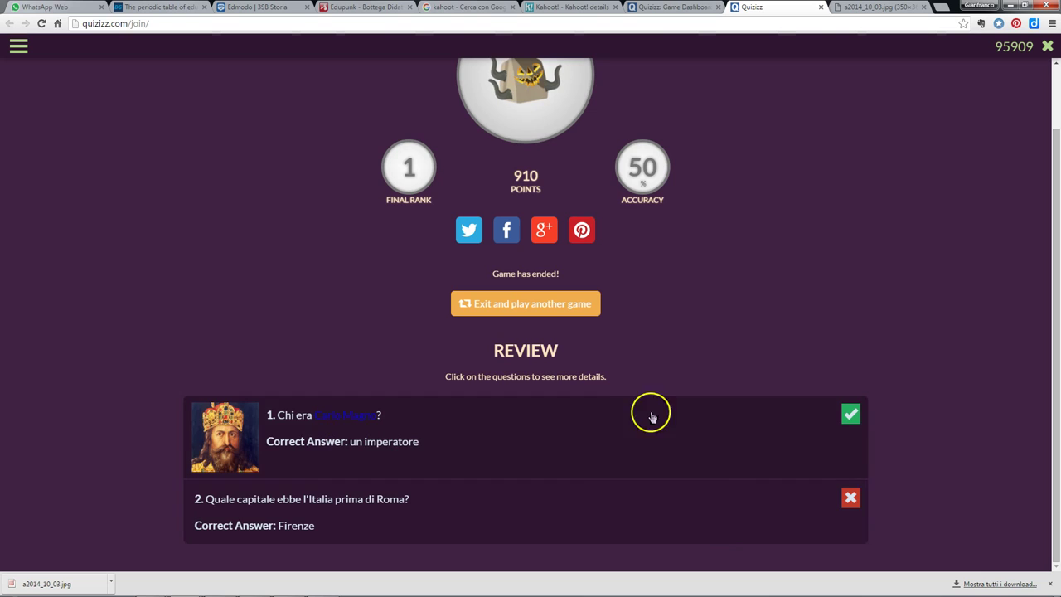
scroll(580, 474, up, 1)
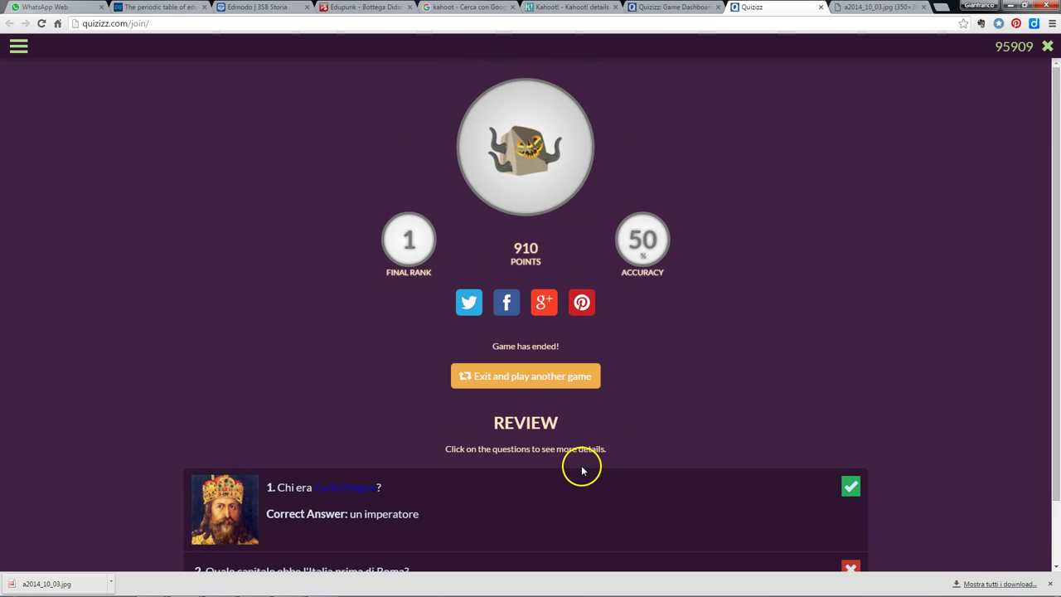
scroll(580, 474, down, 1)
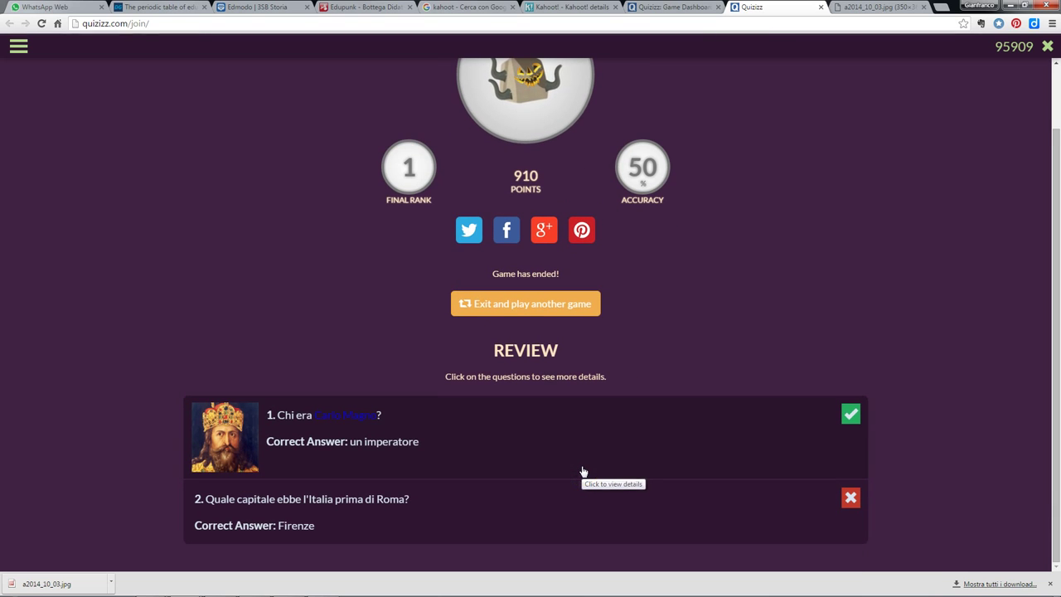
scroll(583, 471, up, 1)
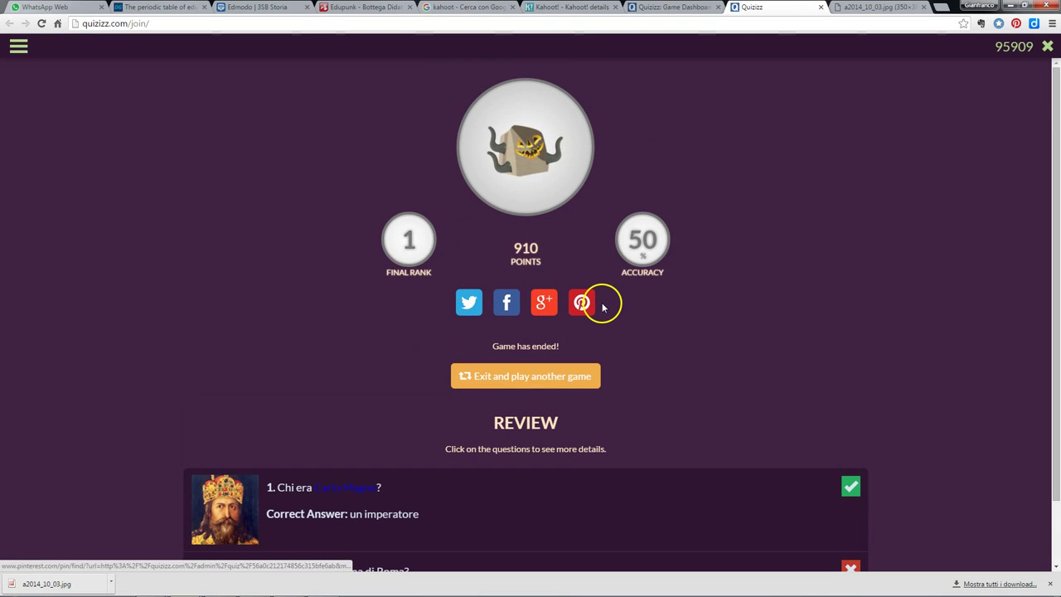
click(820, 7)
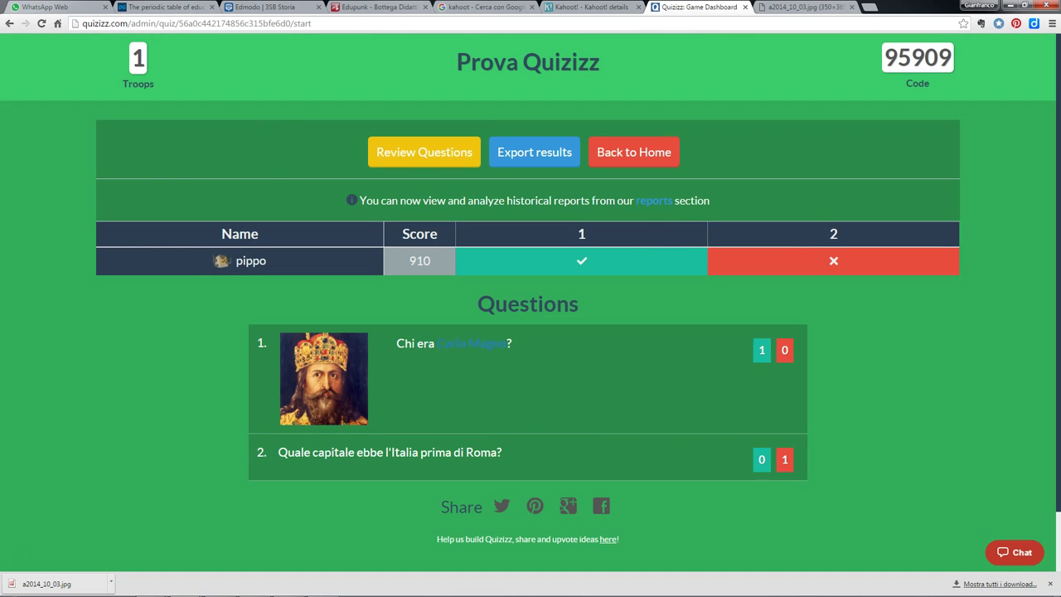
Step: Leave the game dashboard, open the list of own quizzes and select "Democrito e l'atomismo"
right_click(10, 25)
click(106, 118)
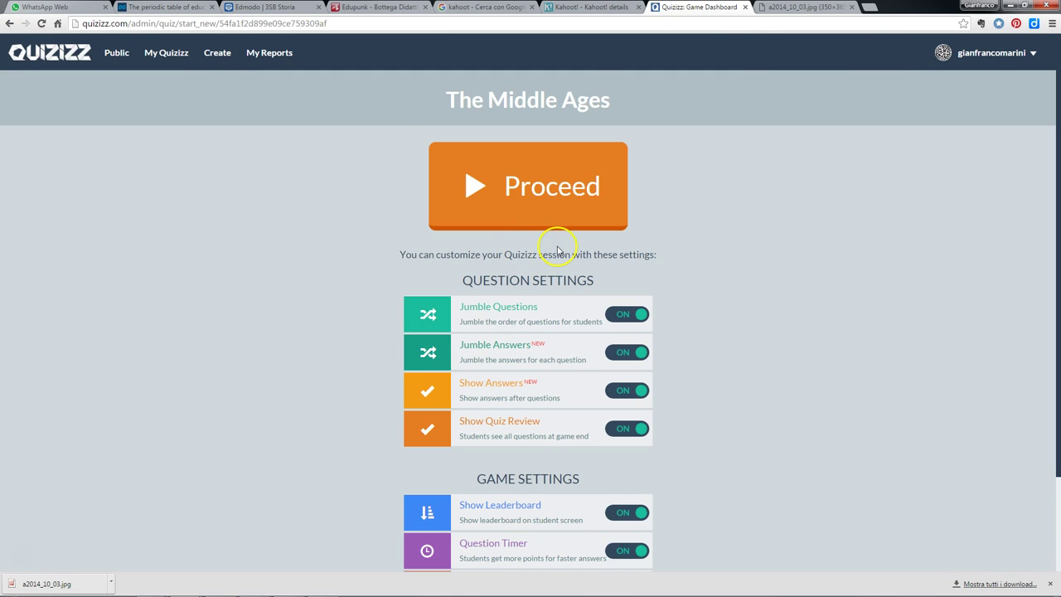
click(166, 54)
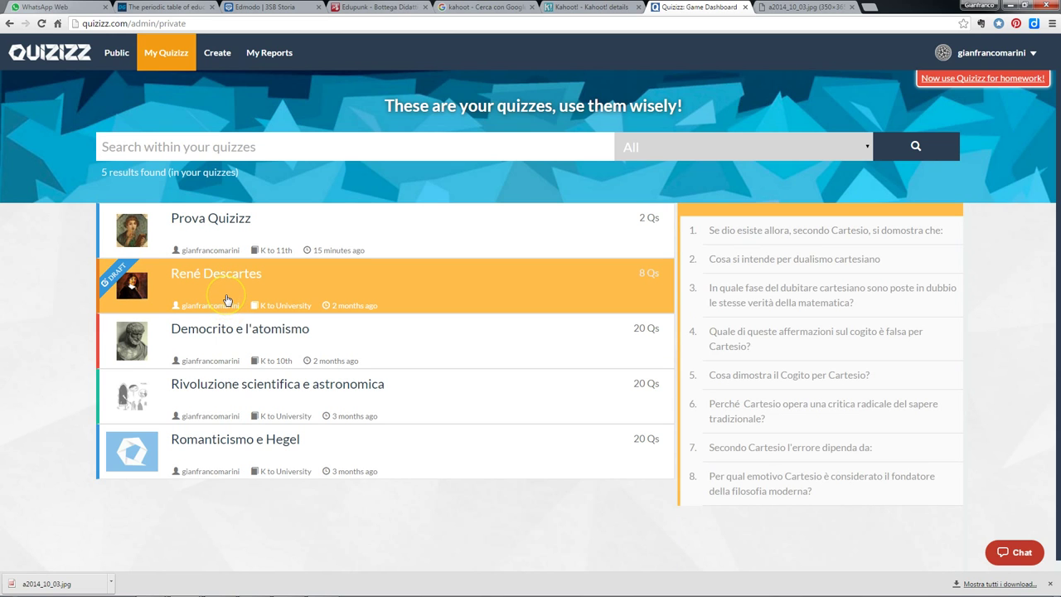
click(223, 353)
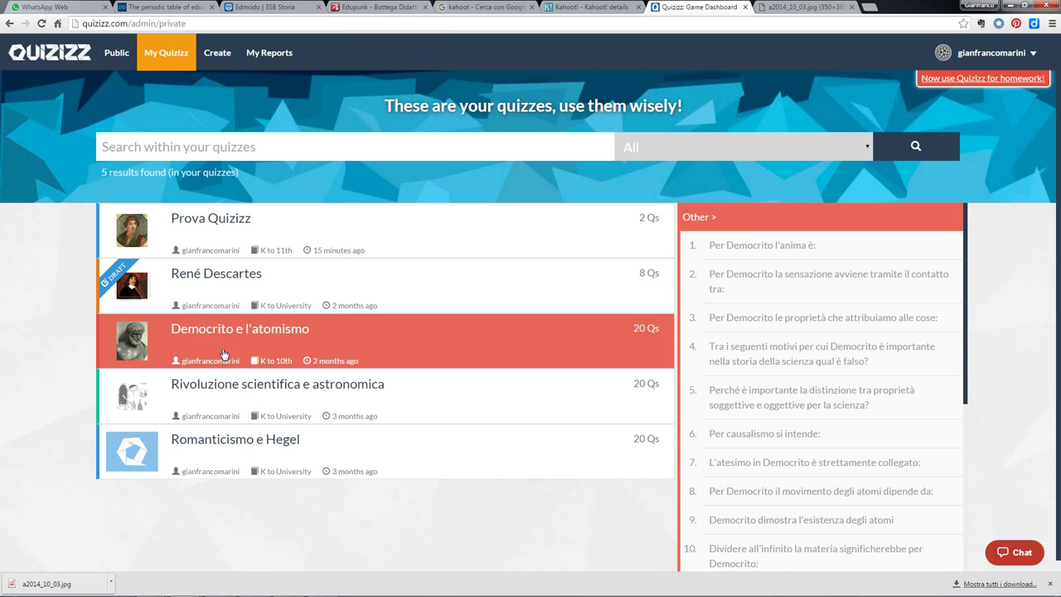
Step: Open the "Democrito e l'atomismo" quiz and look through its details and full list of questions
click(223, 352)
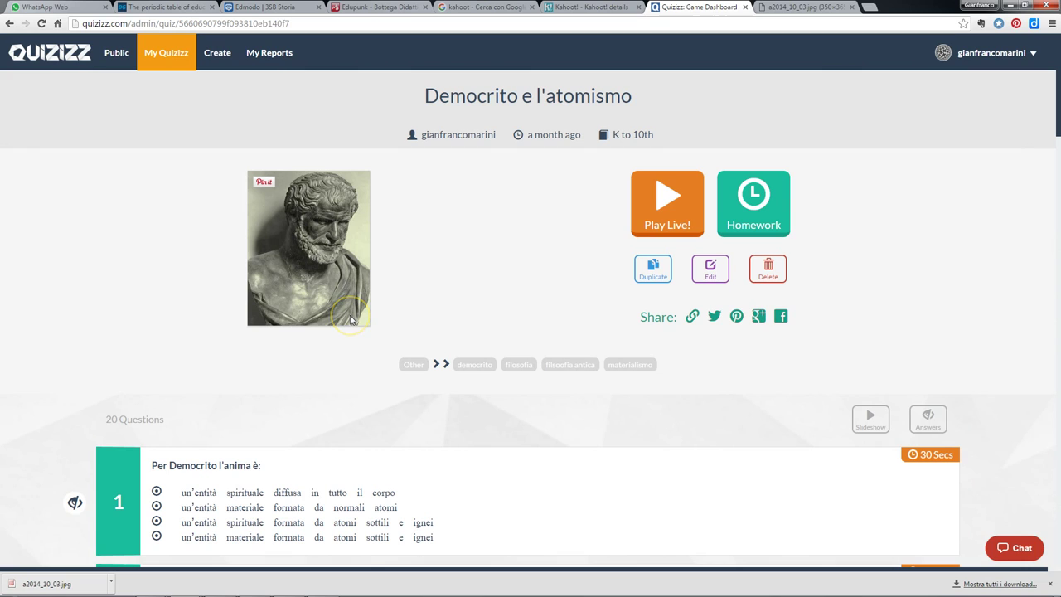
click(644, 362)
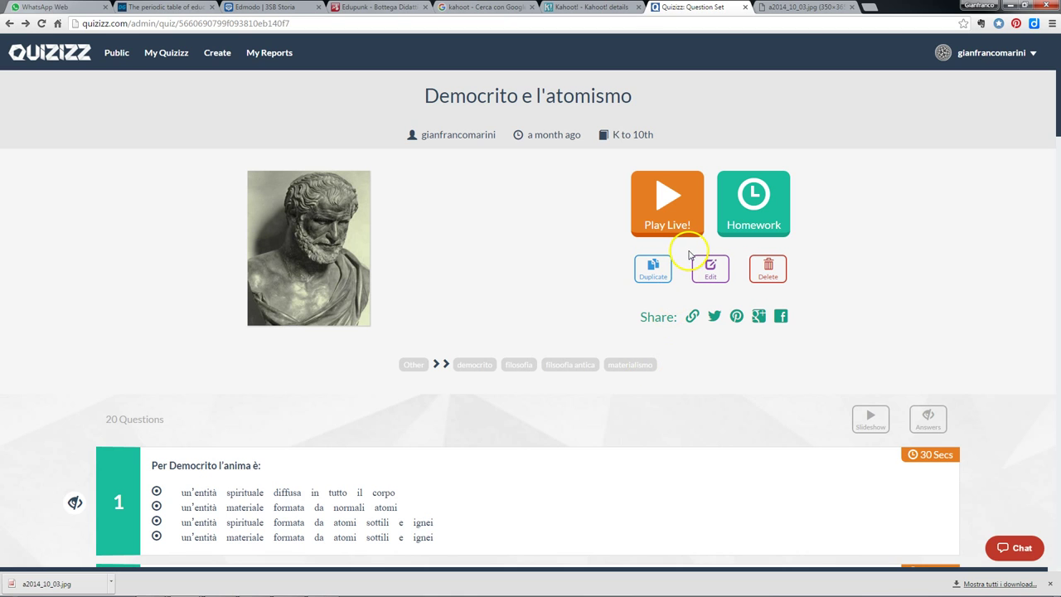
scroll(547, 287, down, 15)
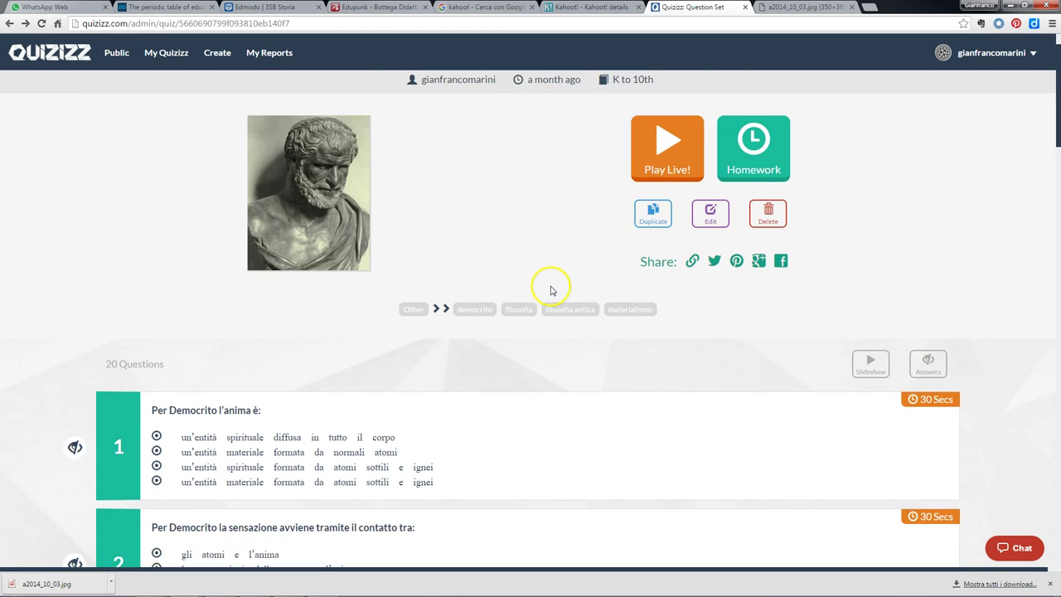
scroll(520, 332, down, 8)
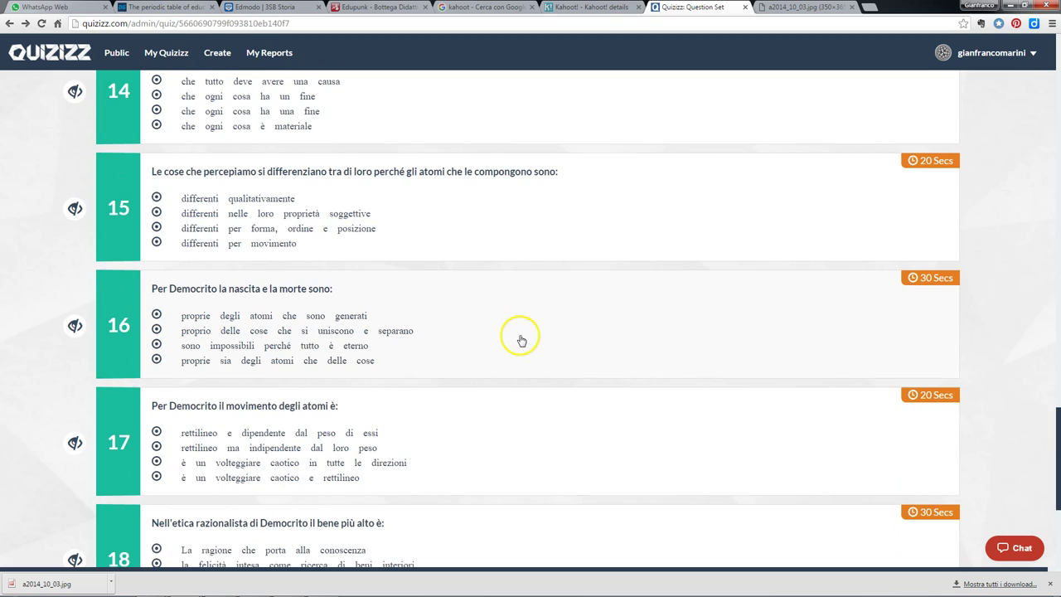
scroll(521, 336, up, 14)
scroll(521, 335, up, 13)
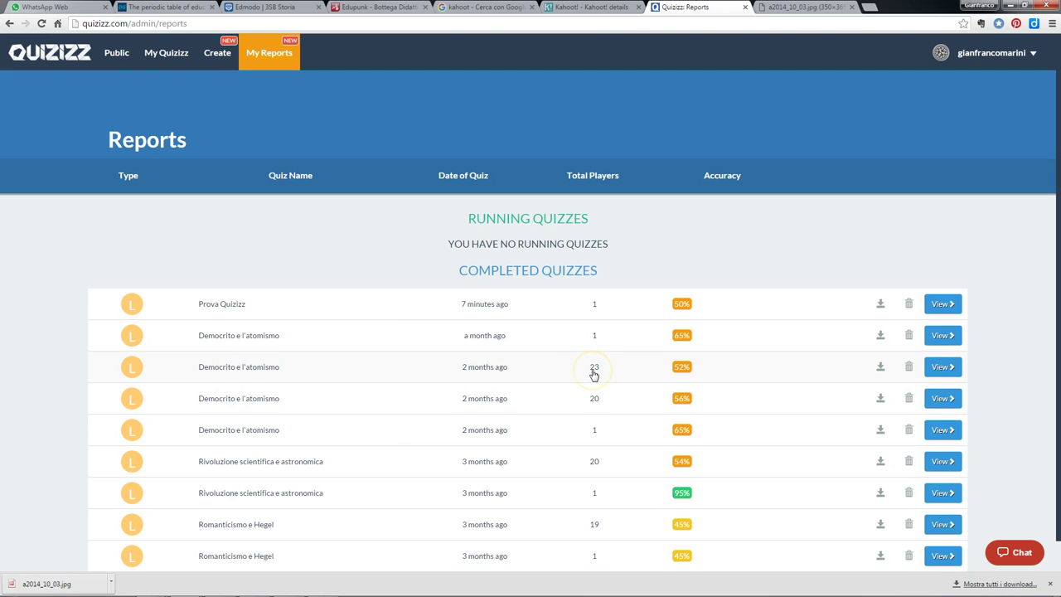
Step: From the reports list, open the 23-player "Democrito e l'atomismo" report and examine each student's answer to question 1
click(247, 367)
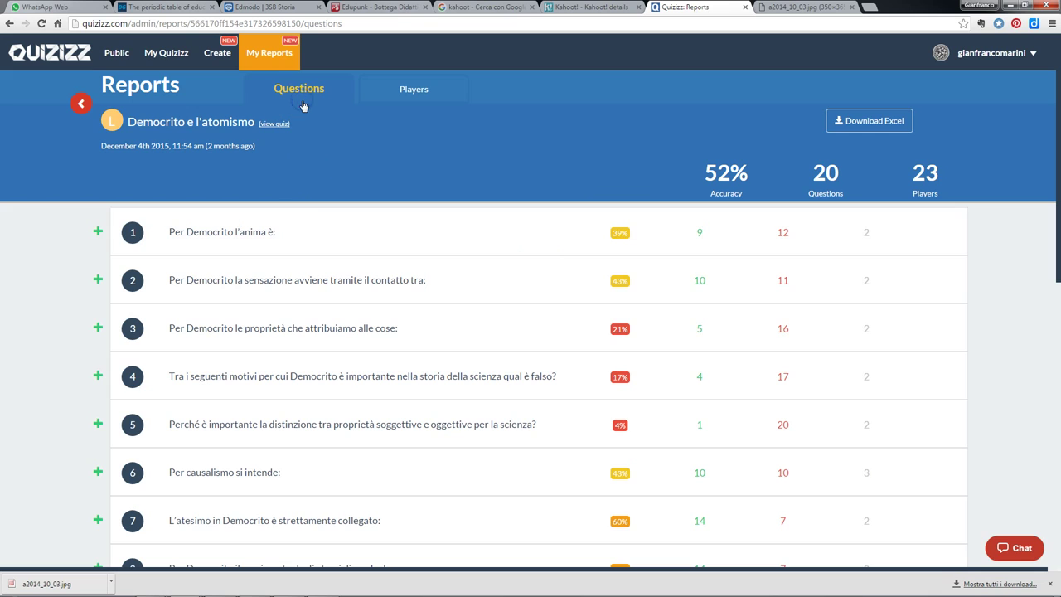
click(325, 238)
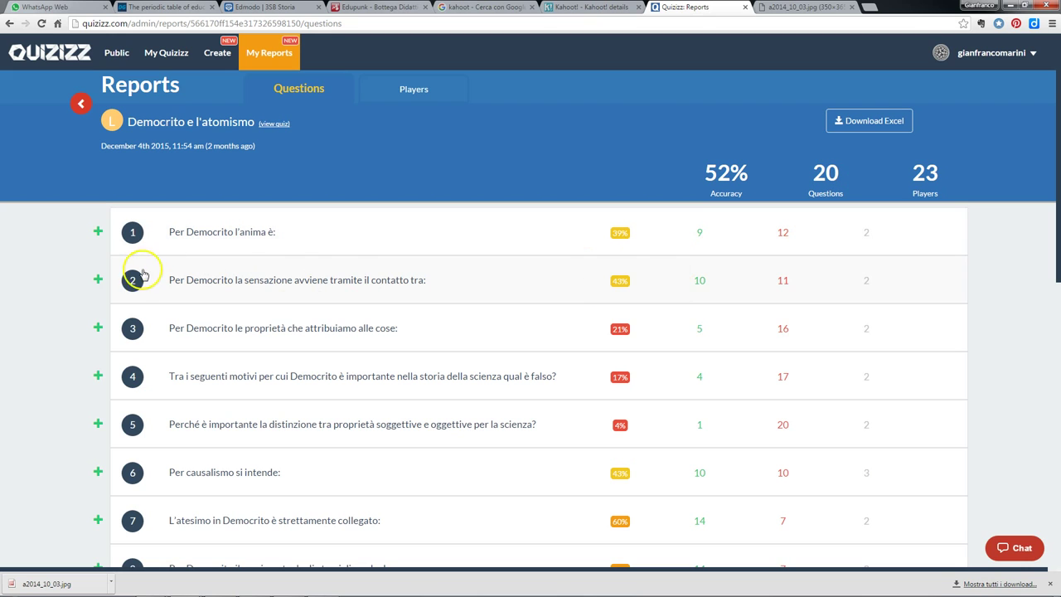
click(97, 233)
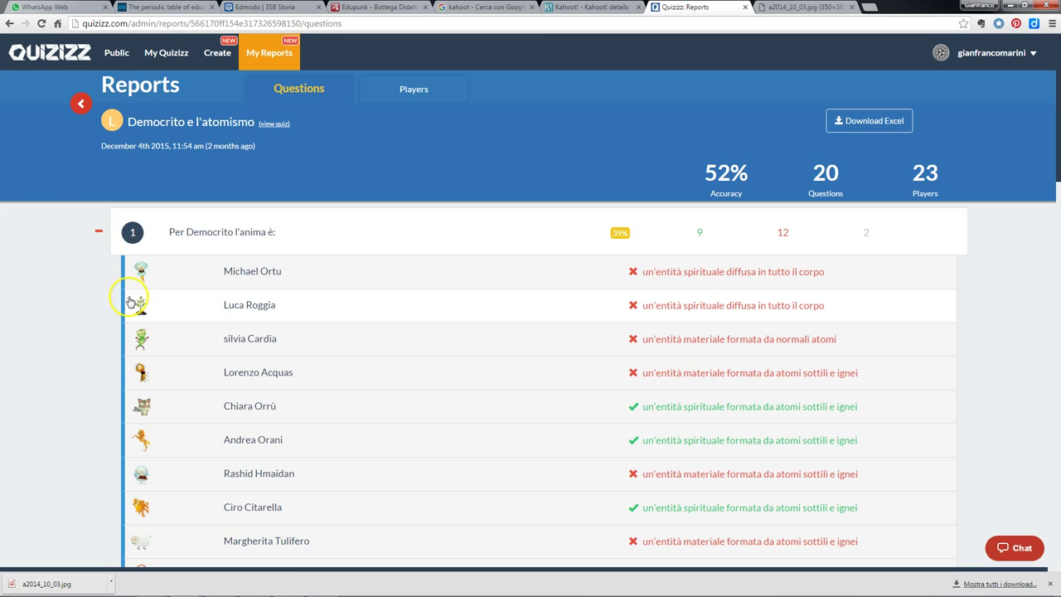
scroll(247, 271, down, 3)
scroll(247, 272, down, 5)
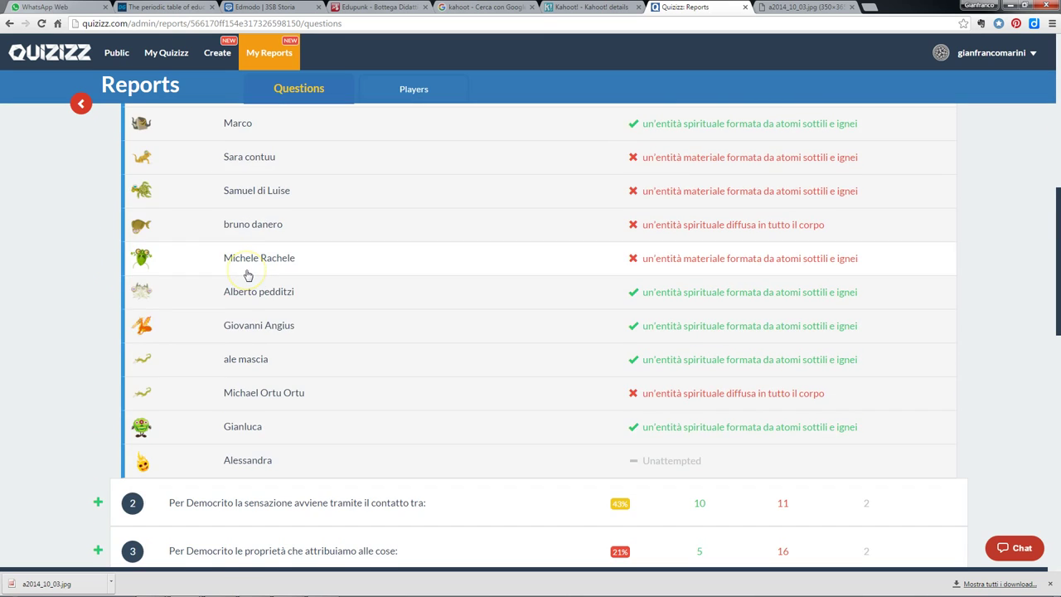
scroll(291, 310, up, 8)
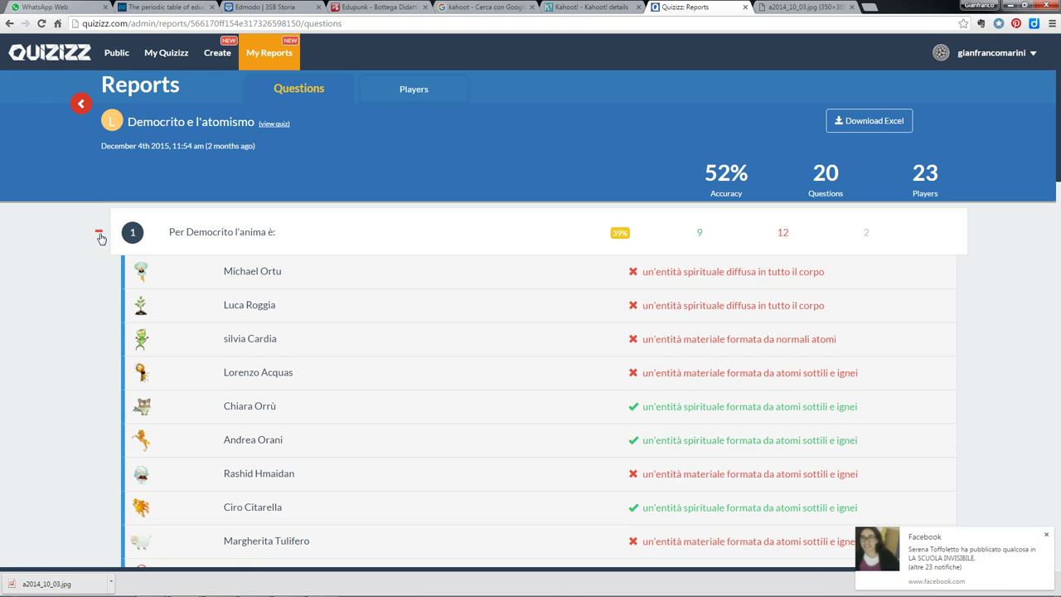
click(100, 235)
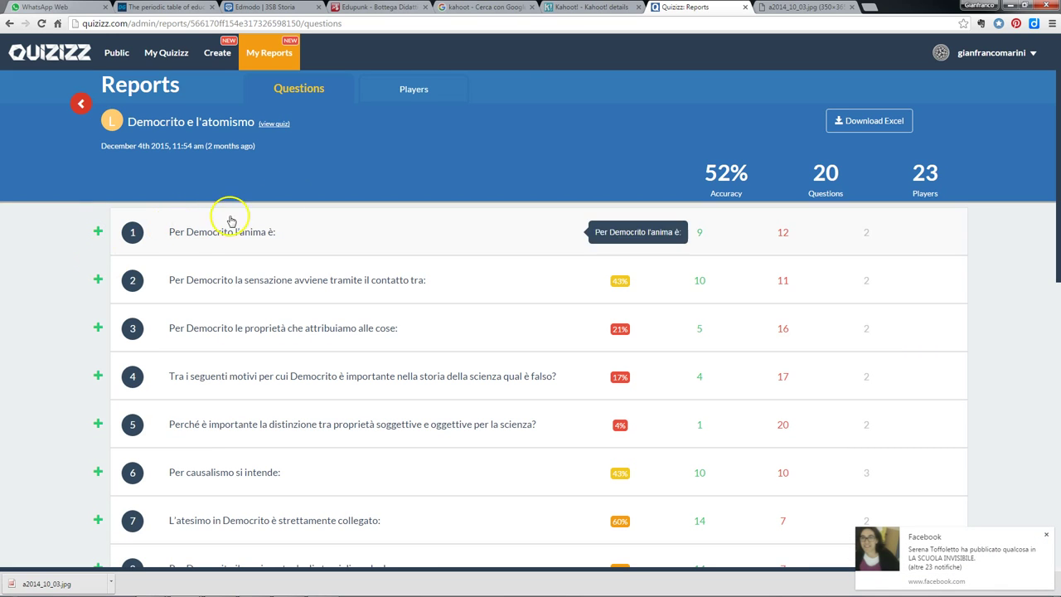
Step: Switch the report to the per-player view and examine the top-ranked student's answers to every question
click(417, 89)
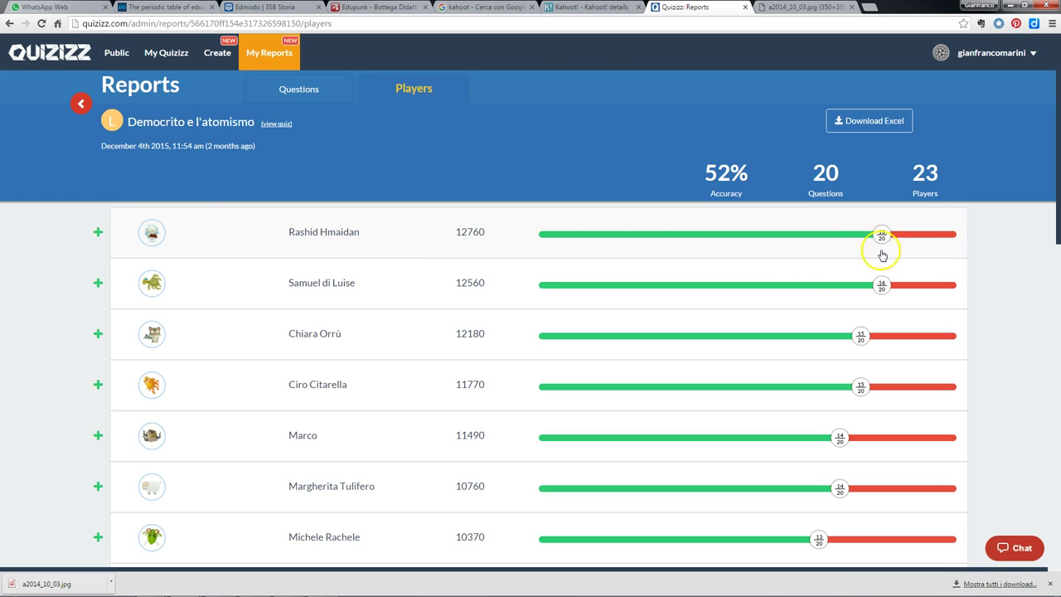
click(98, 234)
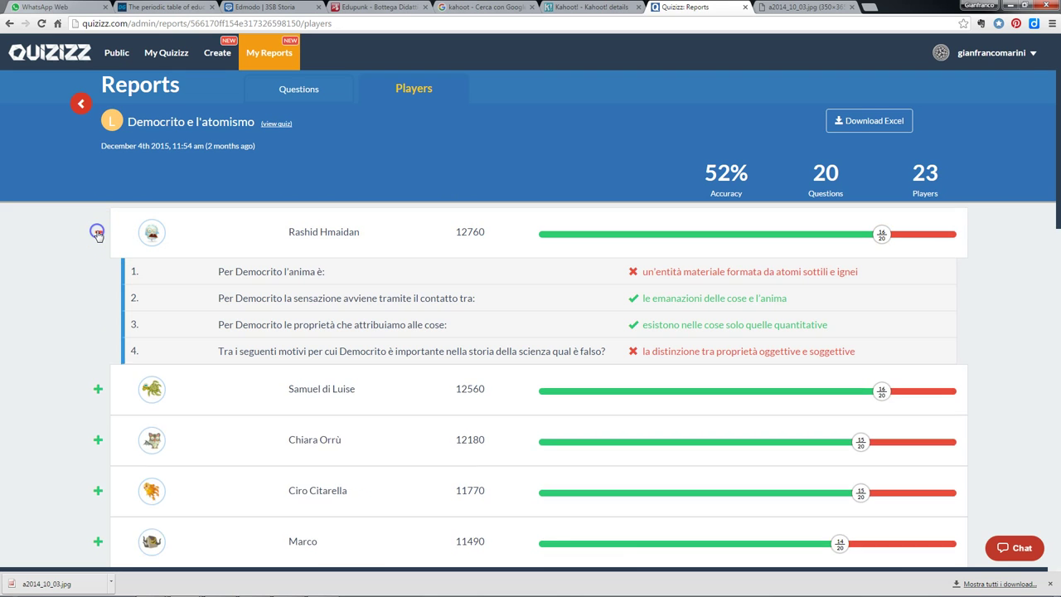
scroll(150, 262, down, 1)
scroll(154, 262, down, 2)
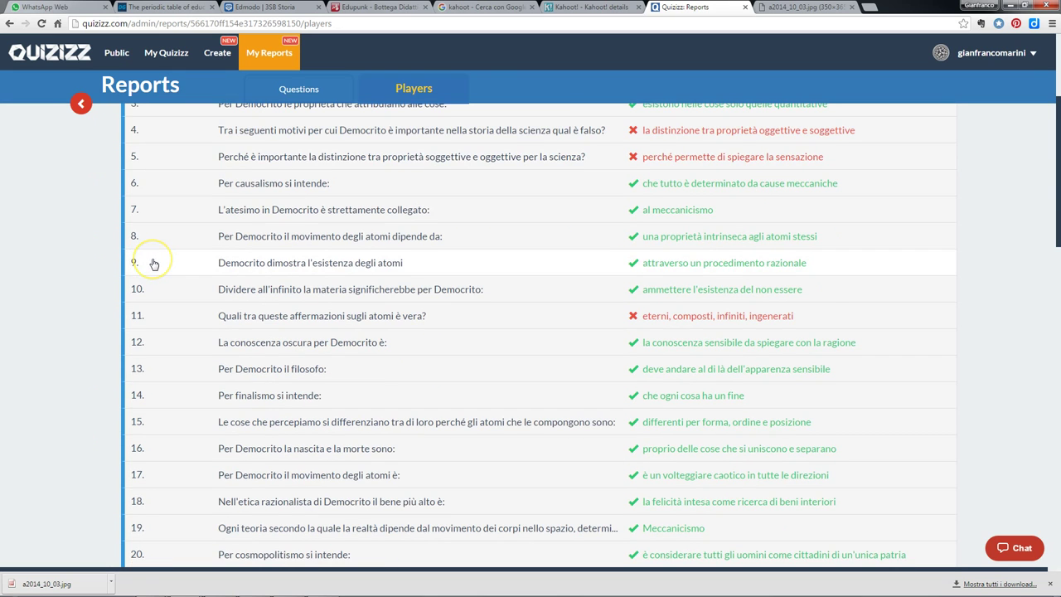
scroll(179, 310, up, 3)
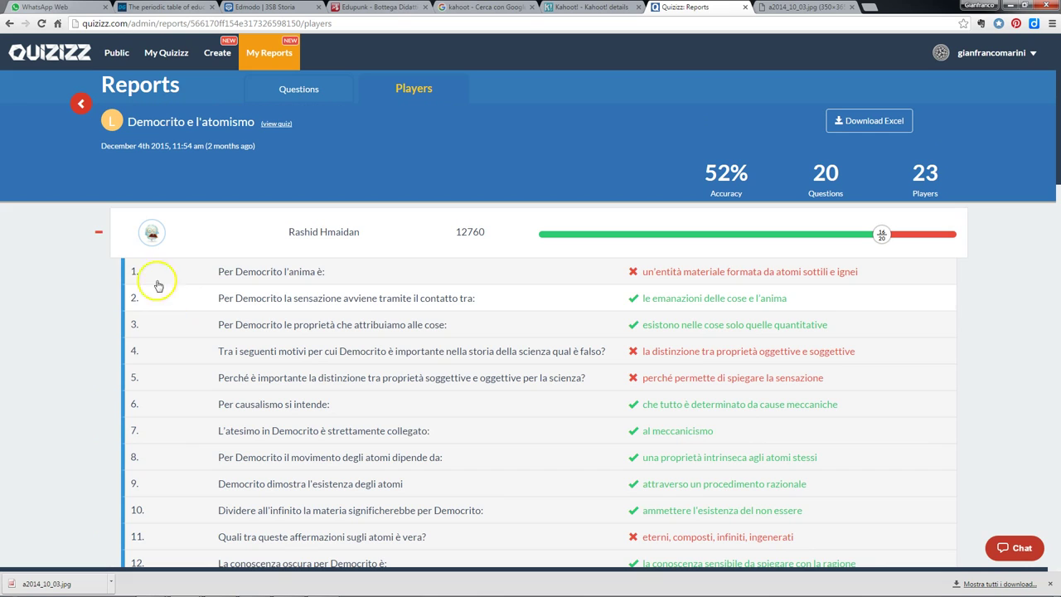
click(98, 233)
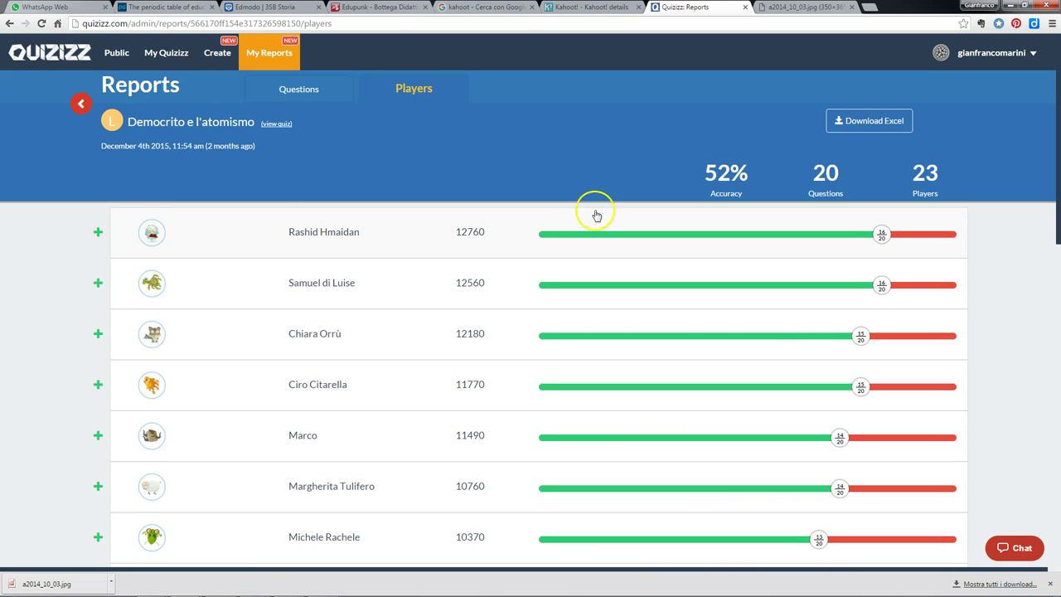
Step: Download the report as an Excel file and look it over in a maximized LibreOffice Calc window
click(860, 123)
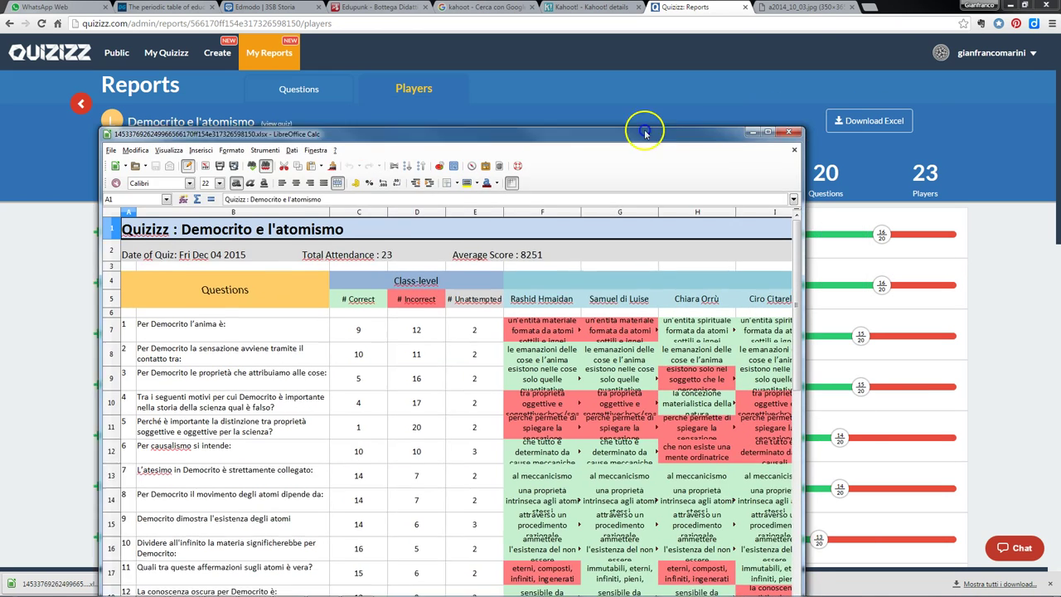
double_click(639, 123)
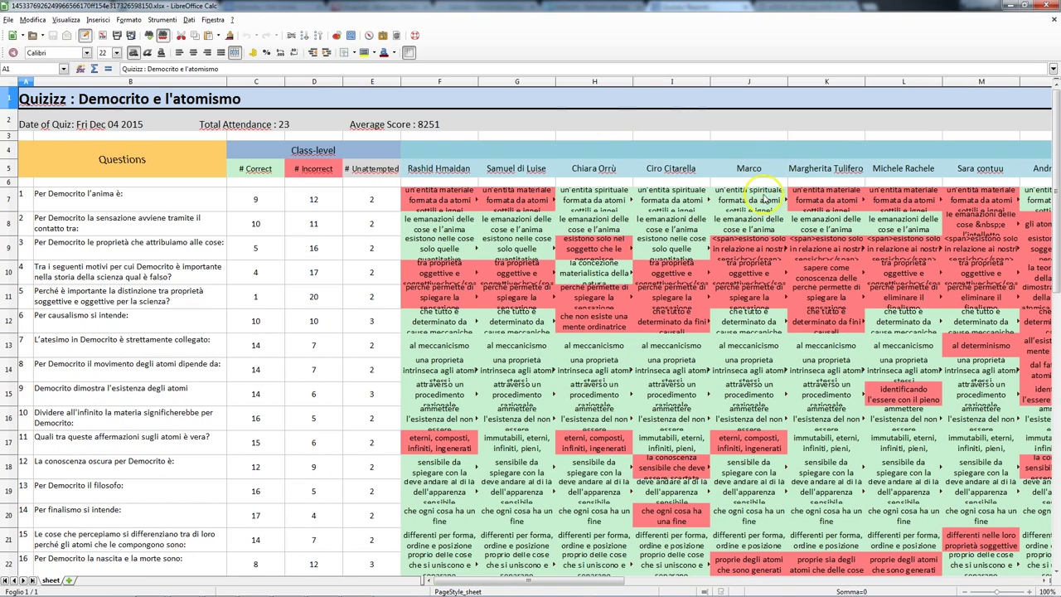
scroll(564, 199, down, 6)
scroll(591, 247, up, 6)
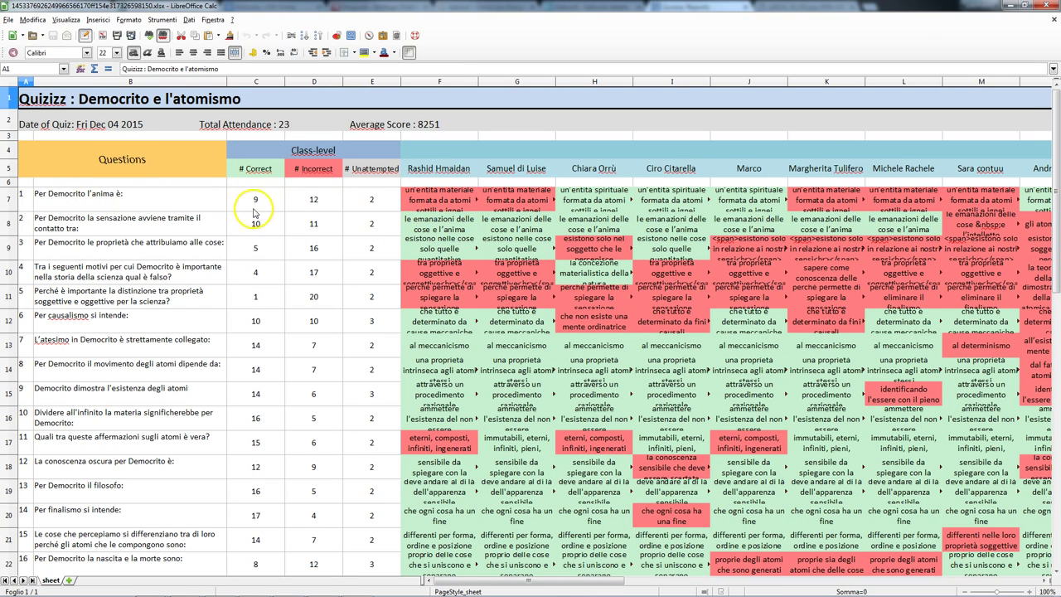
Step: Examine the class-level correct, incorrect and unattempted figures for each question in the spreadsheet, and close it
scroll(257, 296, down, 4)
scroll(282, 296, down, 4)
scroll(294, 286, up, 8)
click(1053, 17)
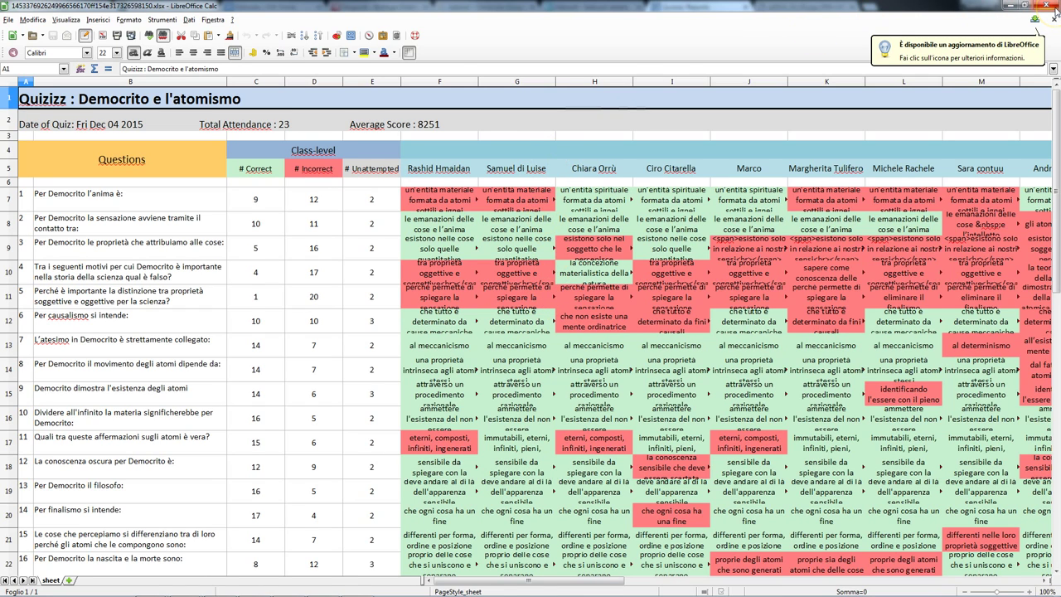
click(1057, 10)
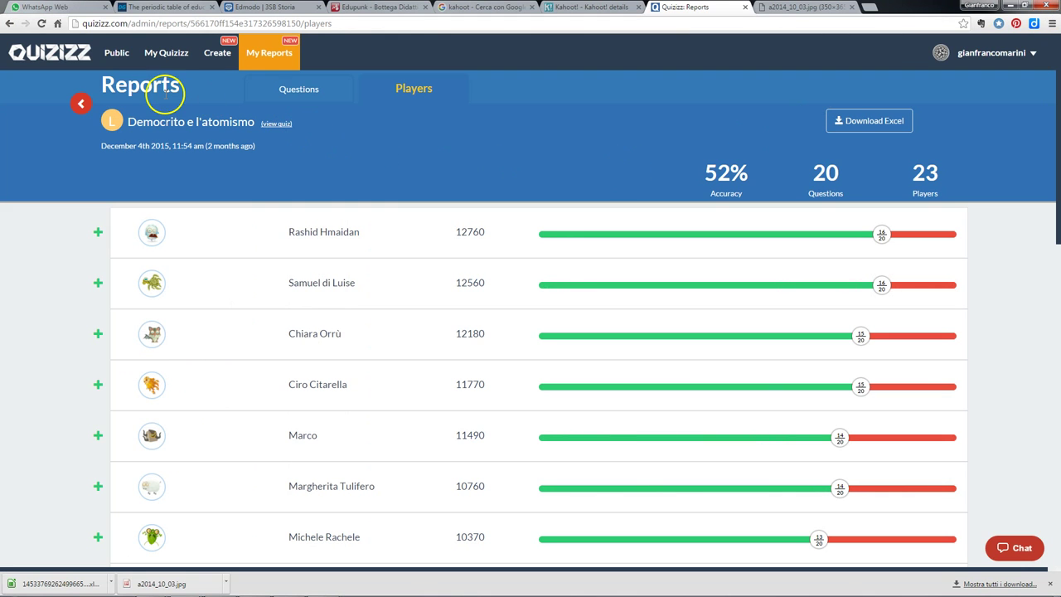
Step: Go by way of the report's question overview to the Quizizz home page and dismiss the browser's downloads bar
click(330, 106)
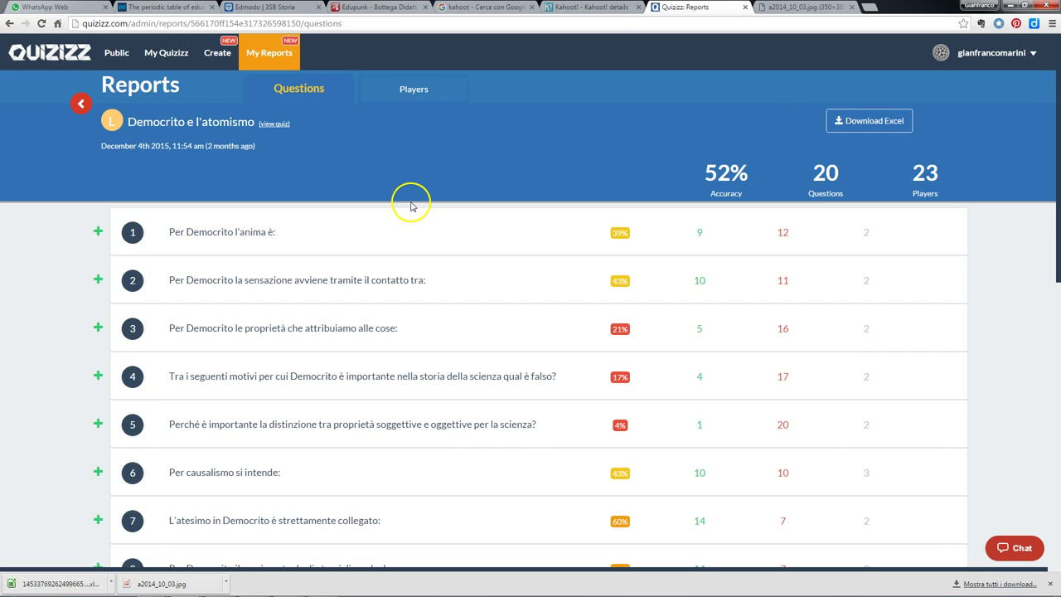
click(379, 287)
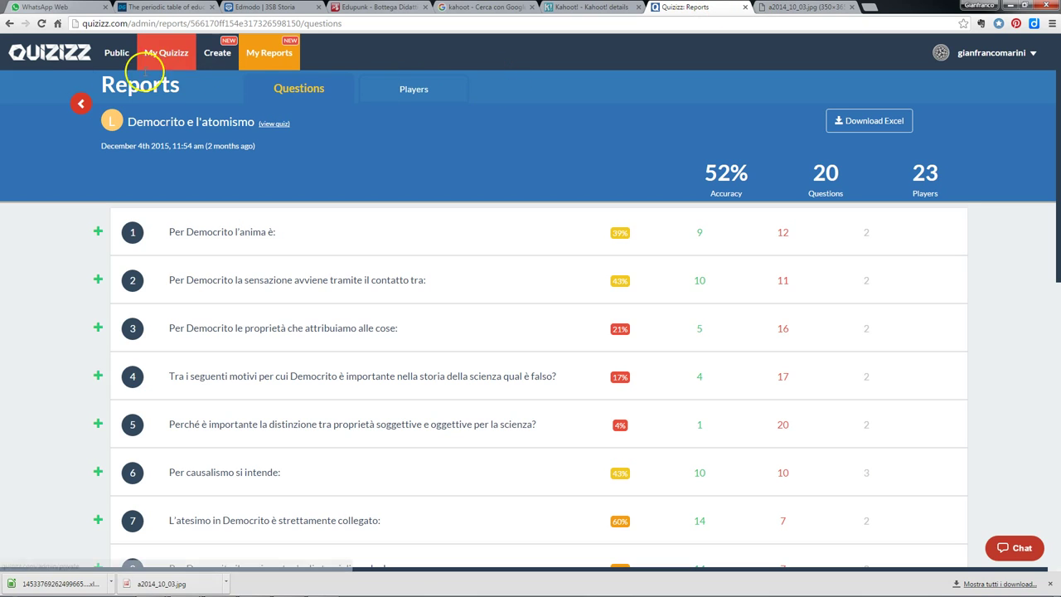
click(47, 57)
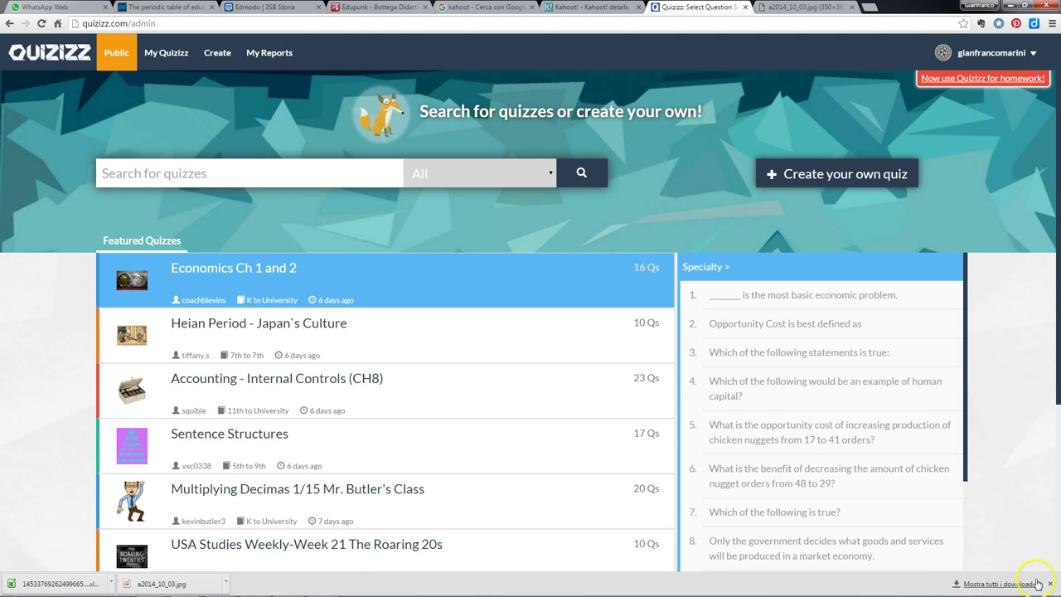
click(1050, 584)
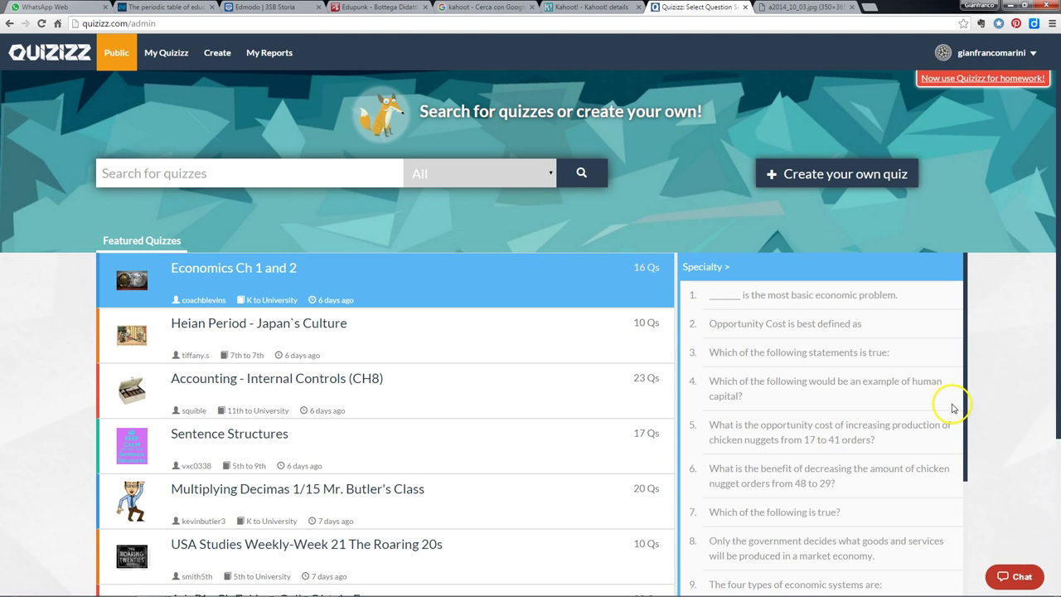